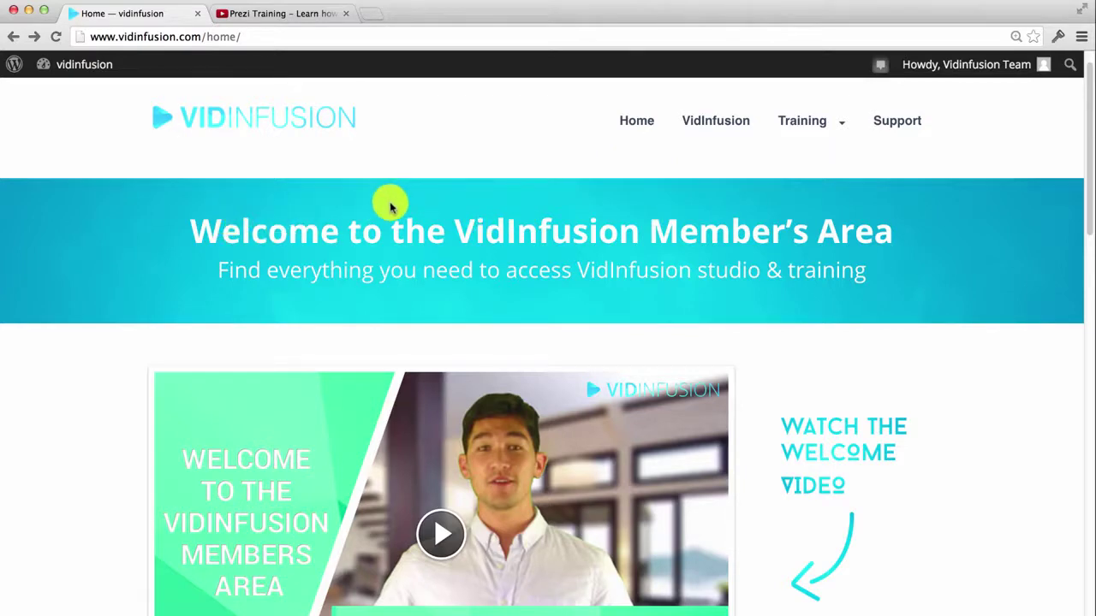
scroll(391, 192, "down", 1)
scroll(721, 219, "down", 1)
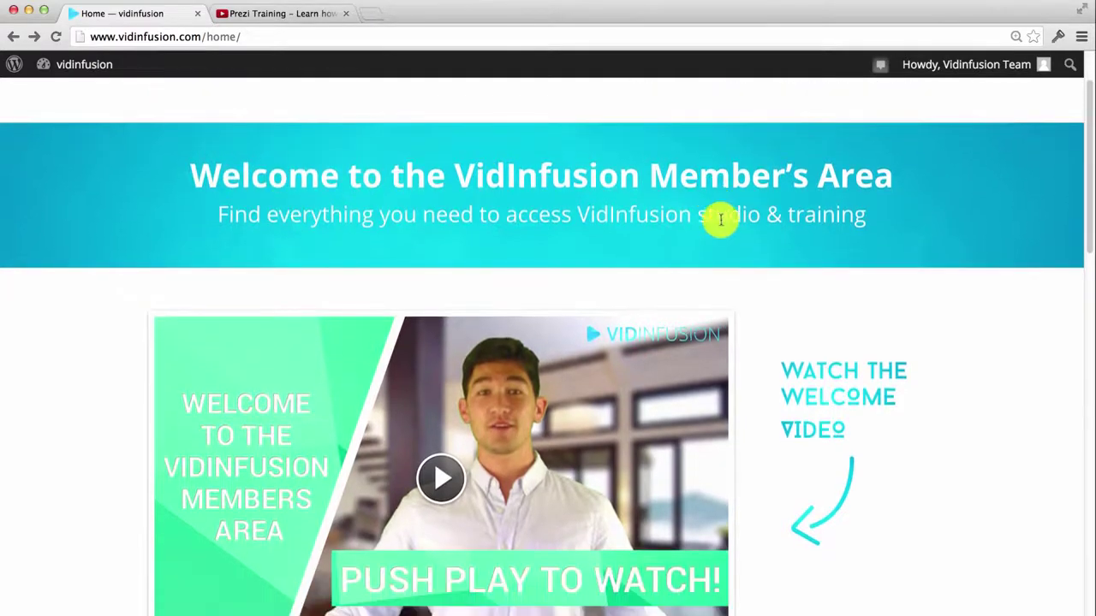
scroll(706, 248, "down", 1)
scroll(484, 360, "down", 7)
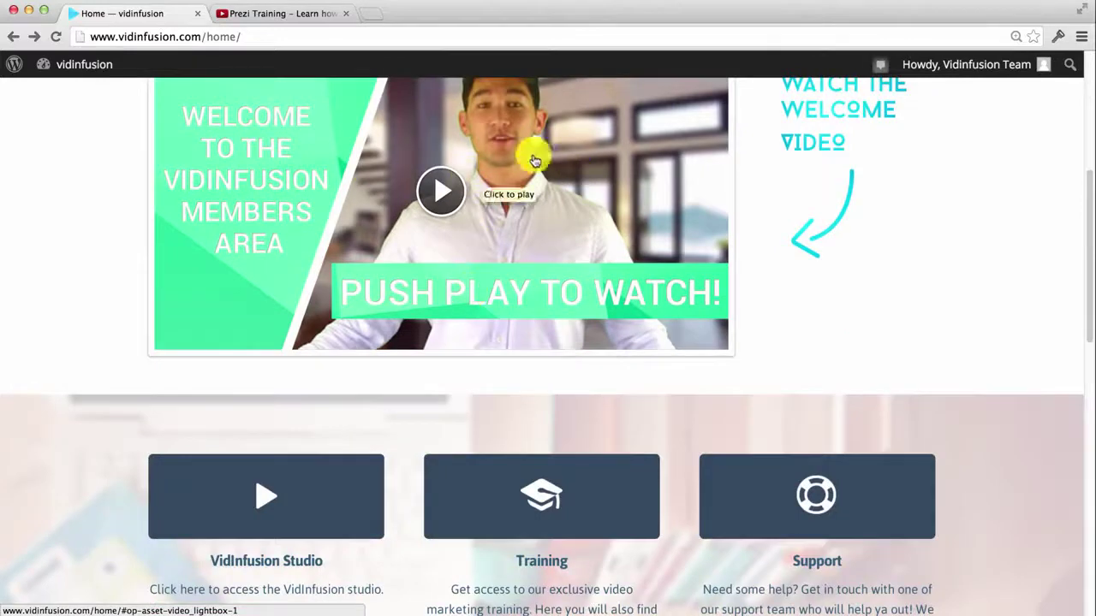
scroll(514, 175, "down", 5)
scroll(471, 233, "down", 5)
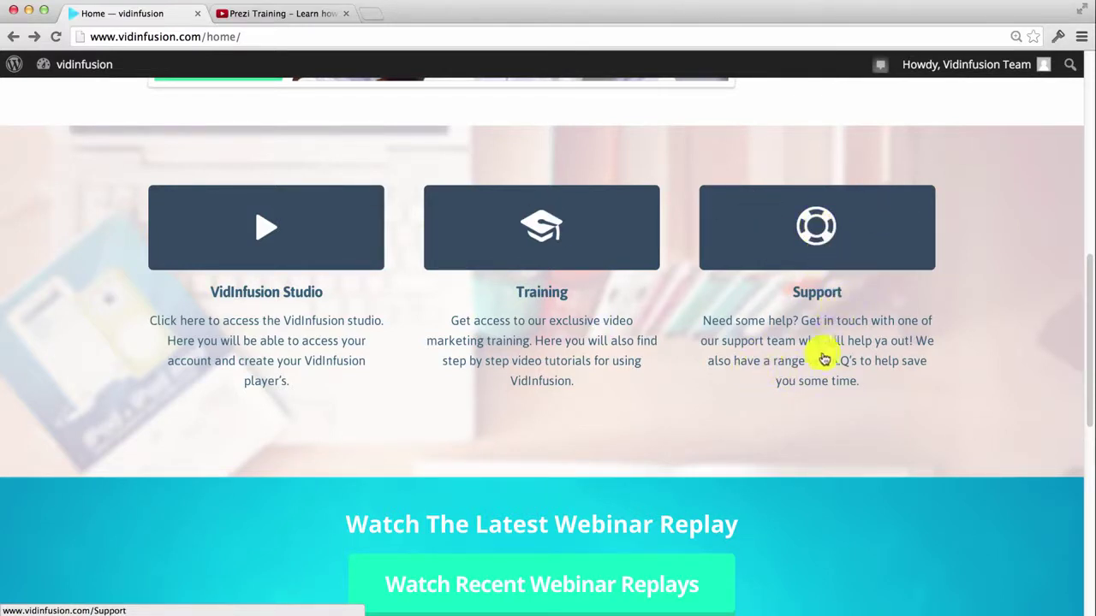
scroll(884, 359, "up", 5)
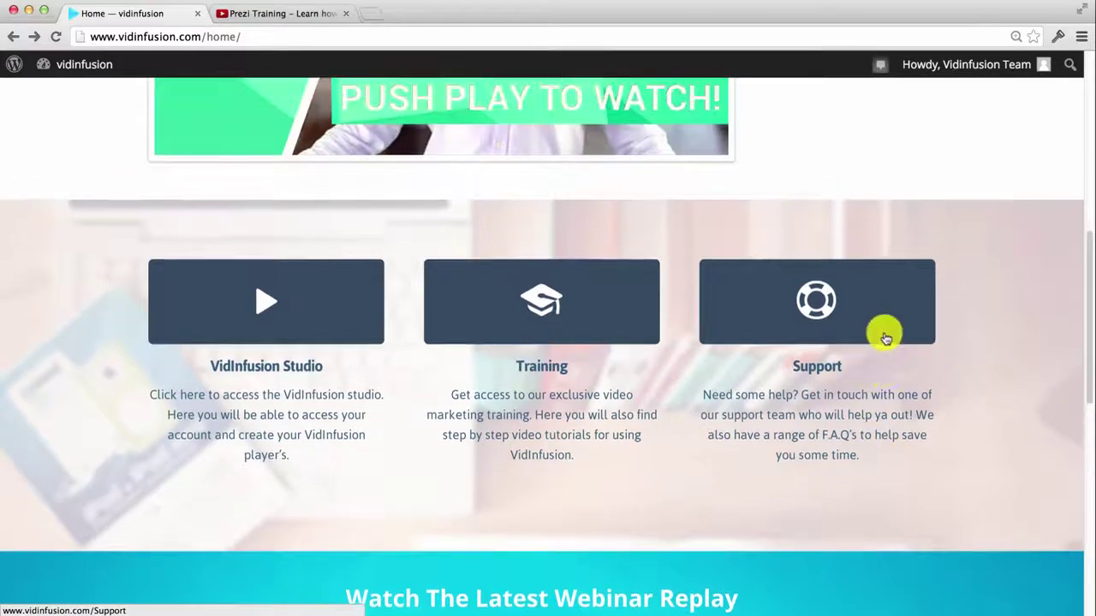
scroll(884, 342, "up", 3)
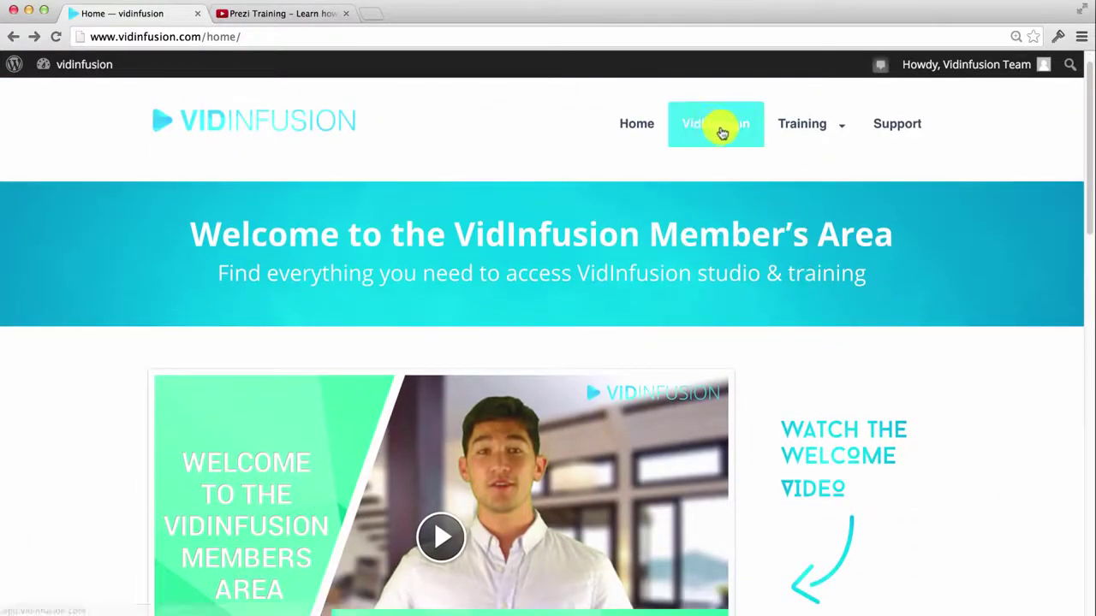
Step: Start a new VidInfusion player campaign and begin entering the title 'Prezi Campaign'
left_click(745, 139)
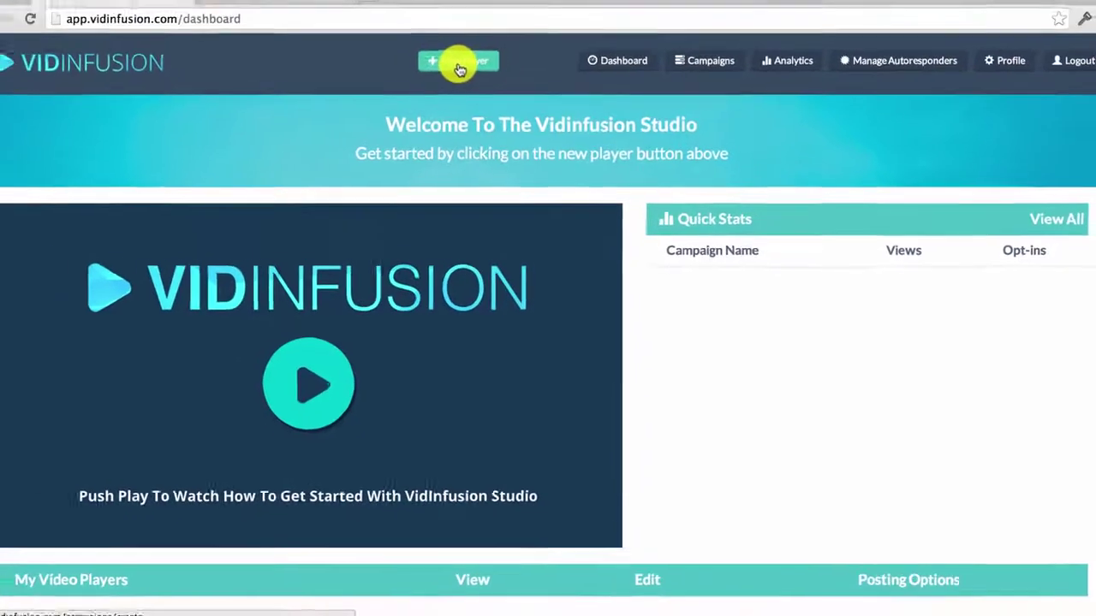
left_click(460, 69)
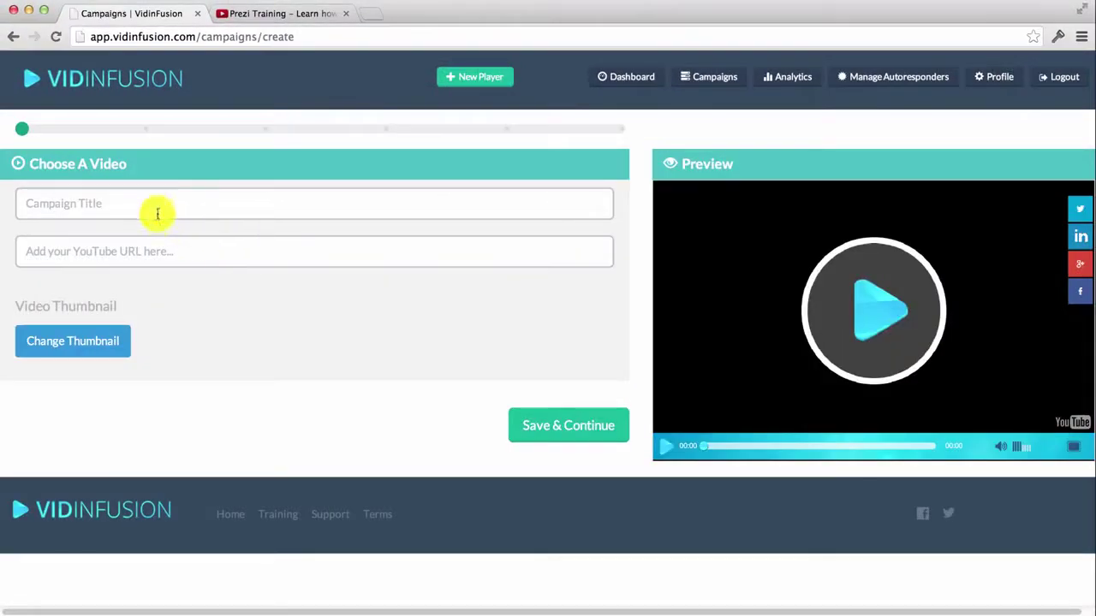
left_click(157, 210)
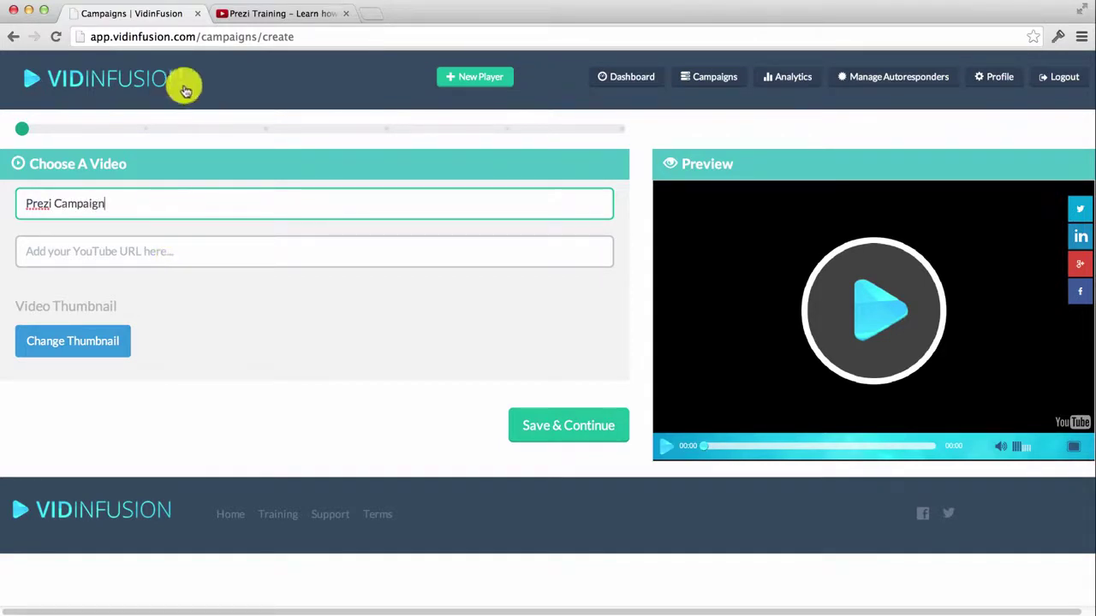
Step: Paste the Prezi Training YouTube link as the video URL and choose a custom thumbnail
left_click(267, 15)
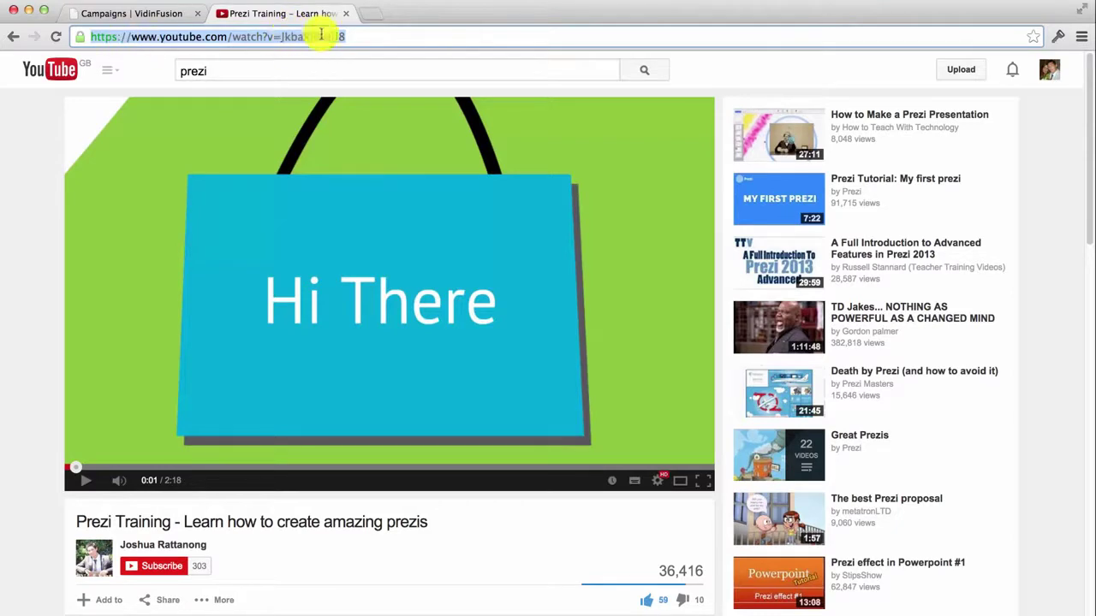
left_click(159, 15)
left_click(148, 249)
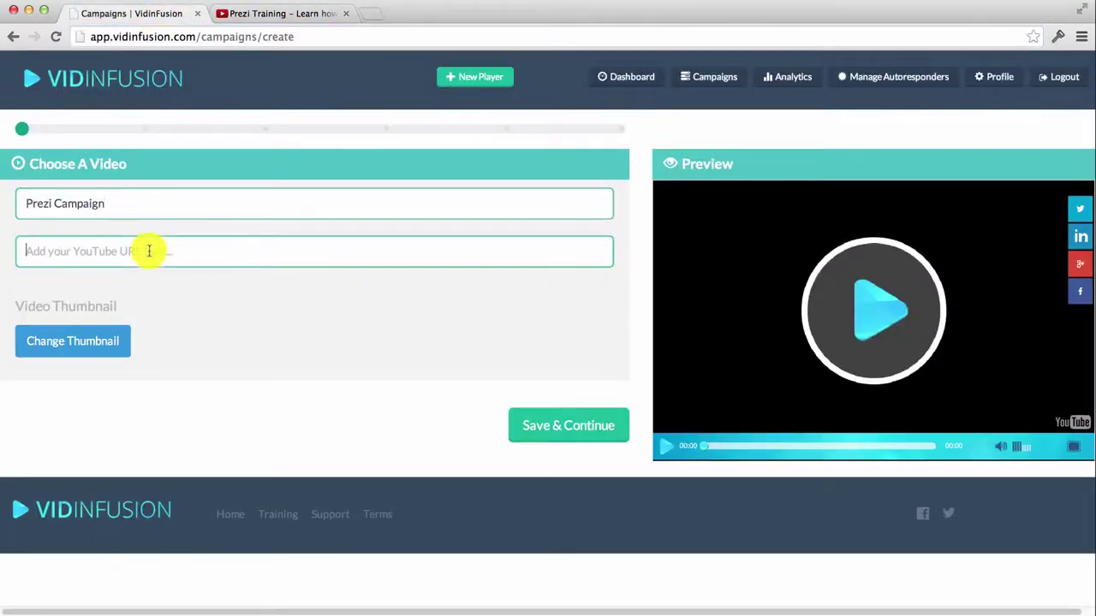
type("https://www.youtube.com/watch?v=JkbaRRHotl8")
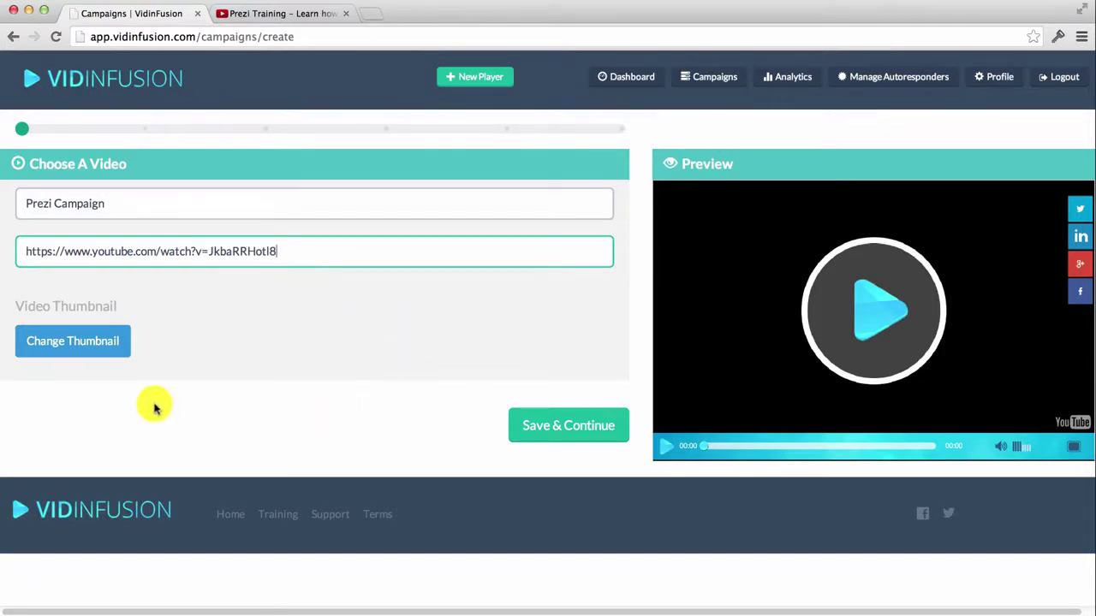
left_click(97, 337)
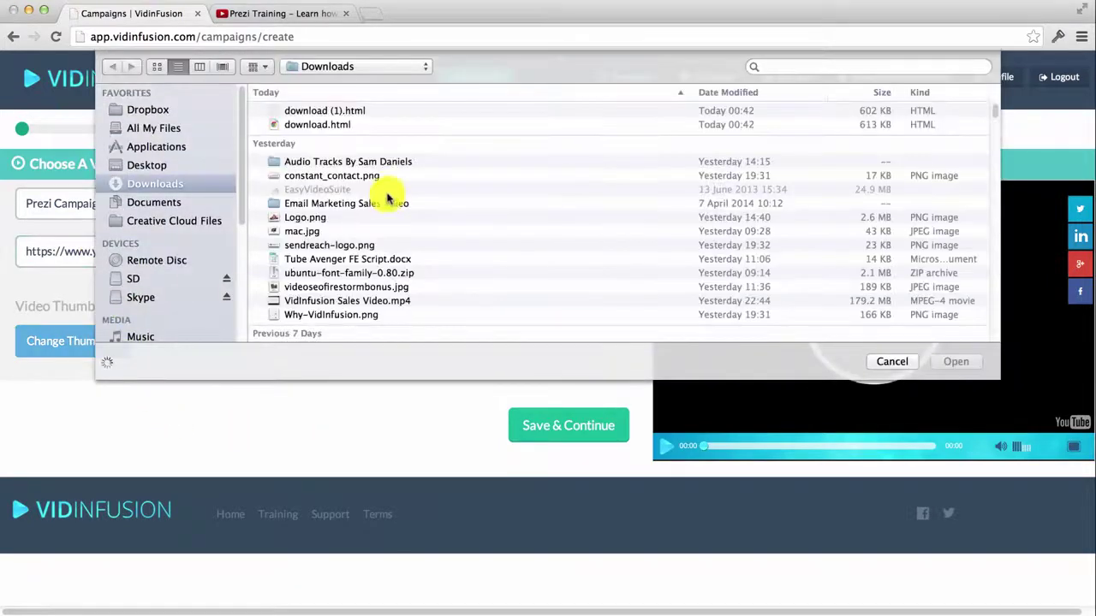
Step: Upload the Prezi classroom screenshot as the thumbnail and save the video settings
scroll(377, 218, "down", 3)
scroll(376, 219, "down", 1)
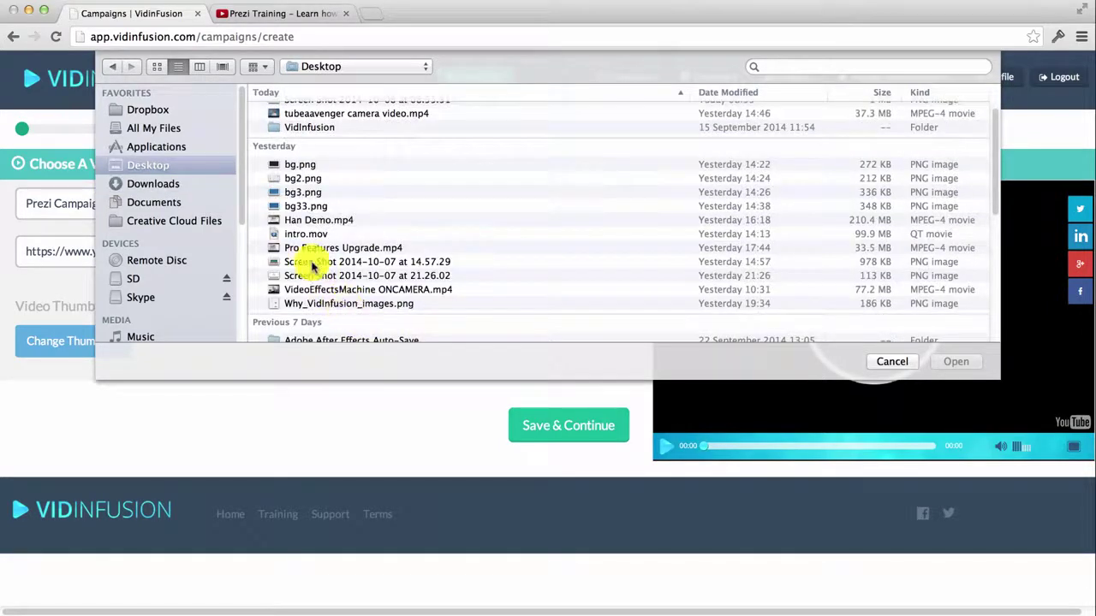
double_click(313, 262)
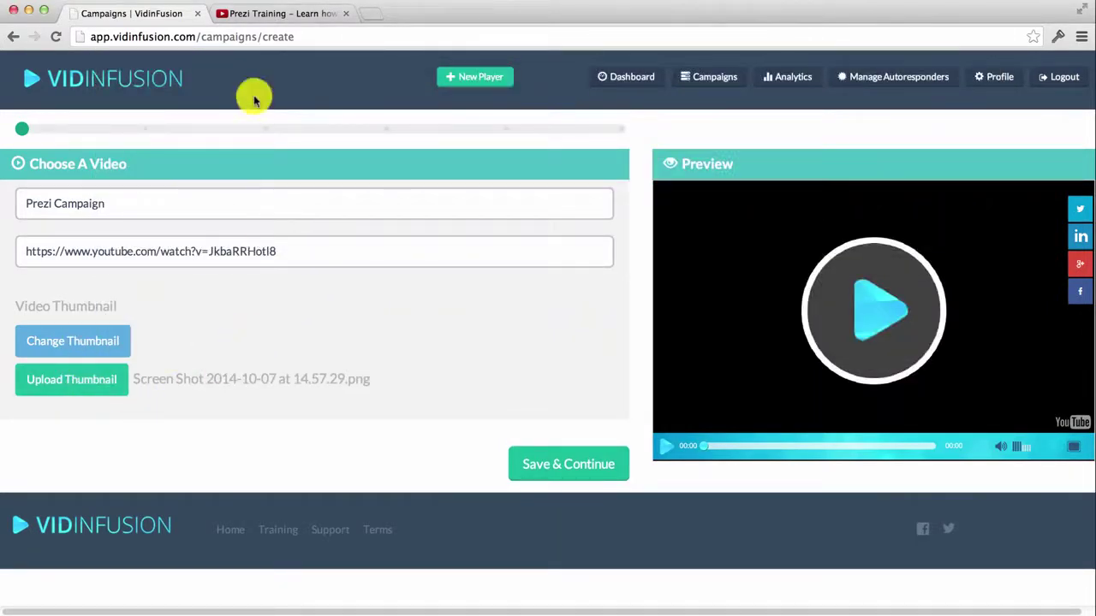
left_click(289, 15)
left_click(111, 12)
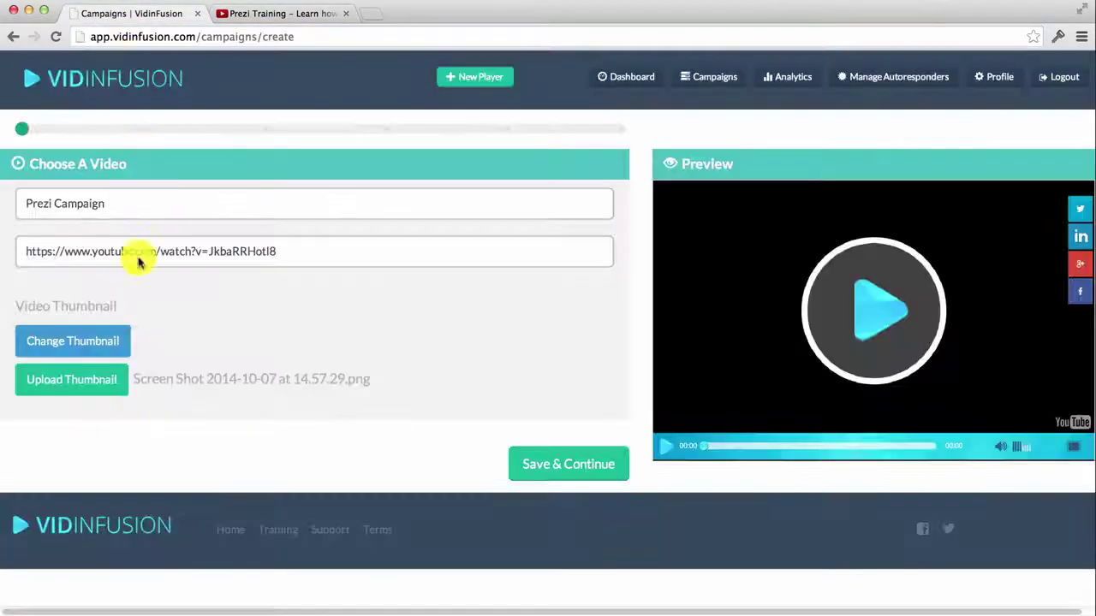
left_click(75, 382)
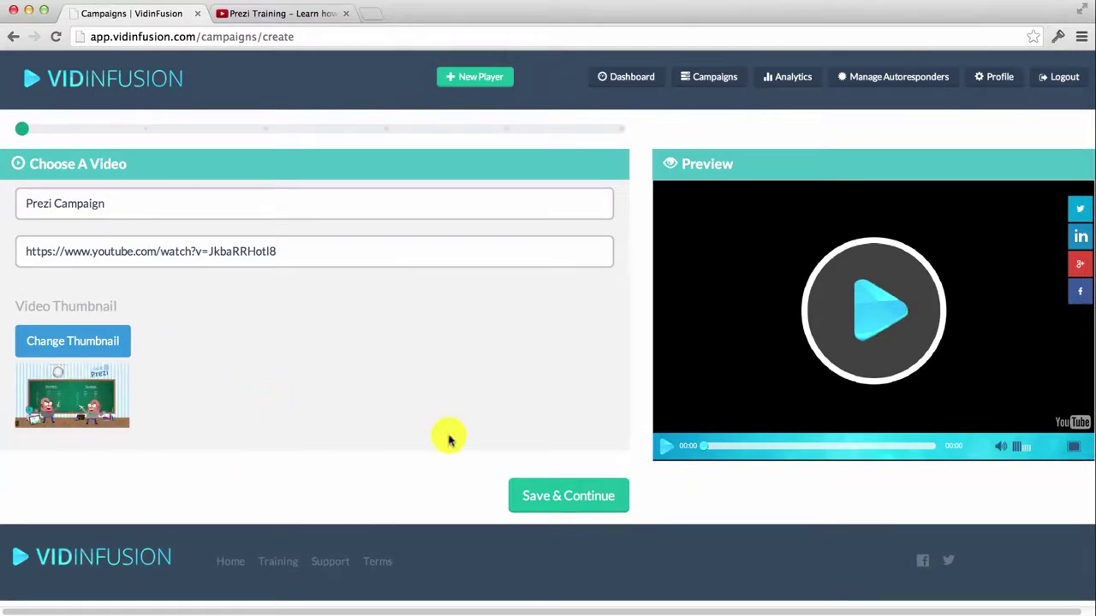
left_click(574, 495)
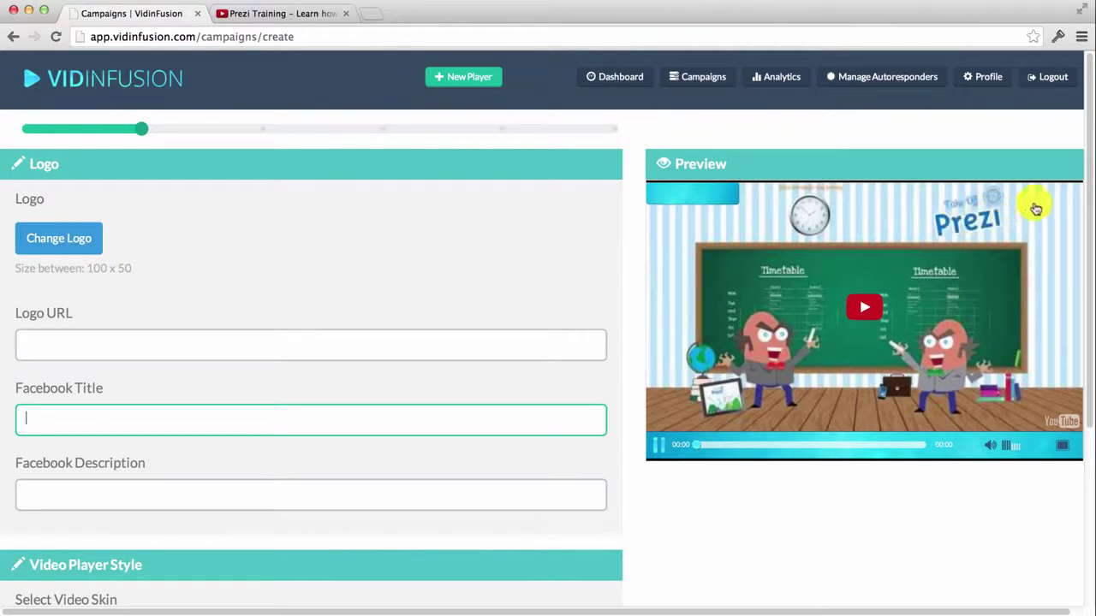
Step: Paste in the campaign's Facebook share title and description
scroll(184, 416, "down", 1)
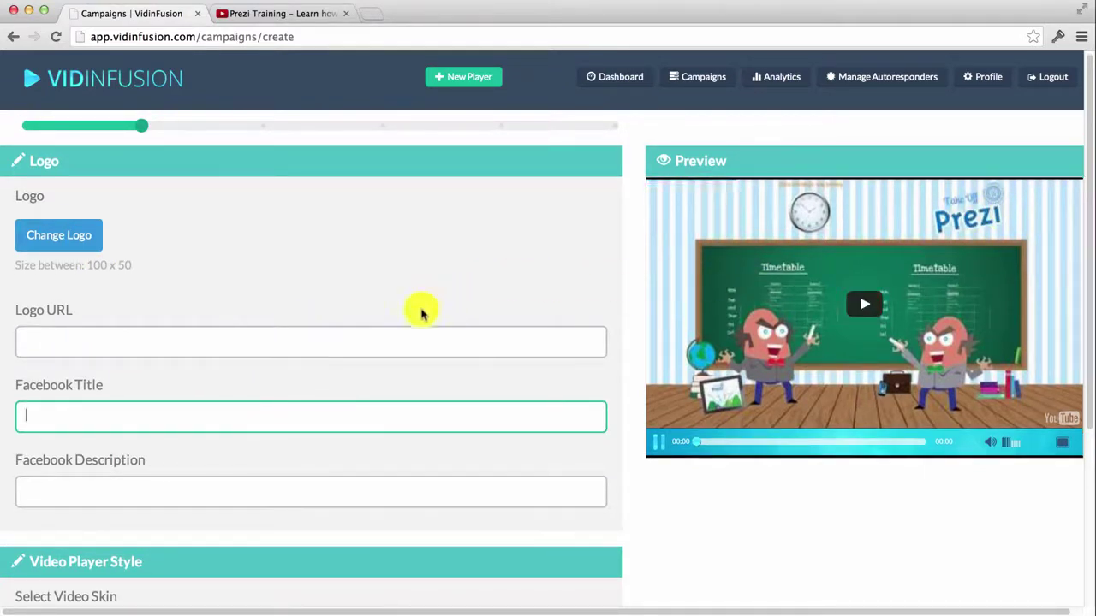
scroll(379, 318, "down", 5)
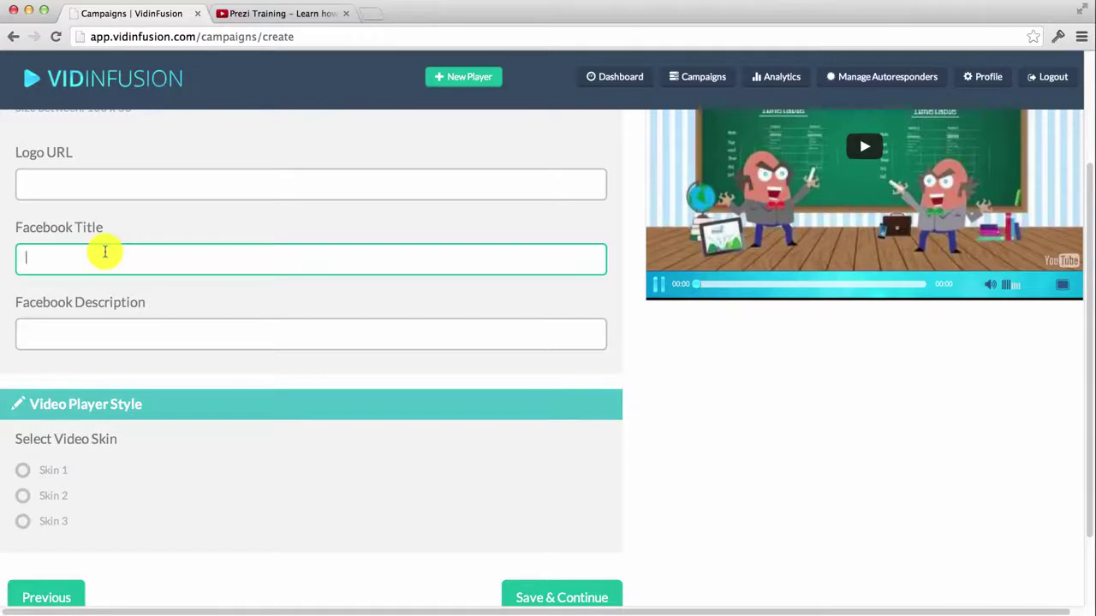
type("Learn the secrets to creating amazing Prezi")
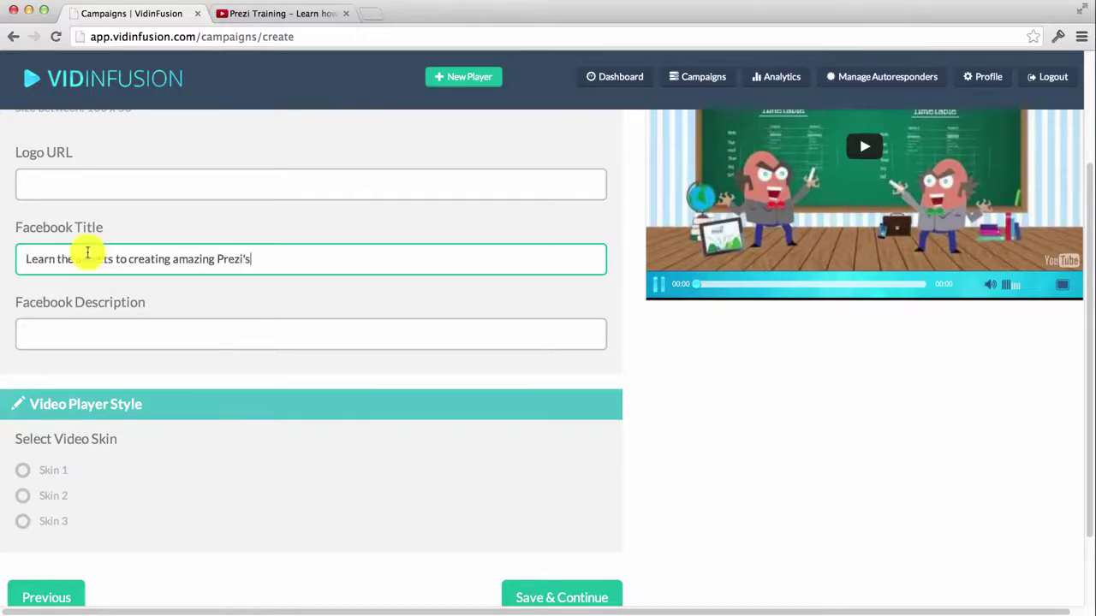
left_click(119, 326)
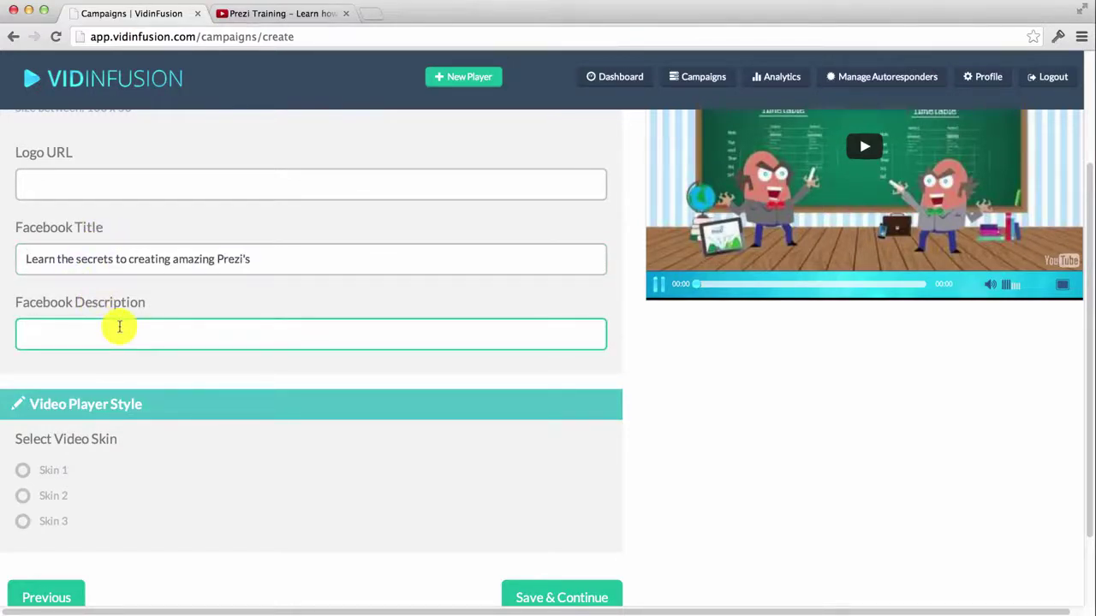
type("Create prezi's like a pro!")
Step: Select Skin 1 as the player skin and save the settings
scroll(162, 391, "down", 1)
scroll(171, 377, "up", 5)
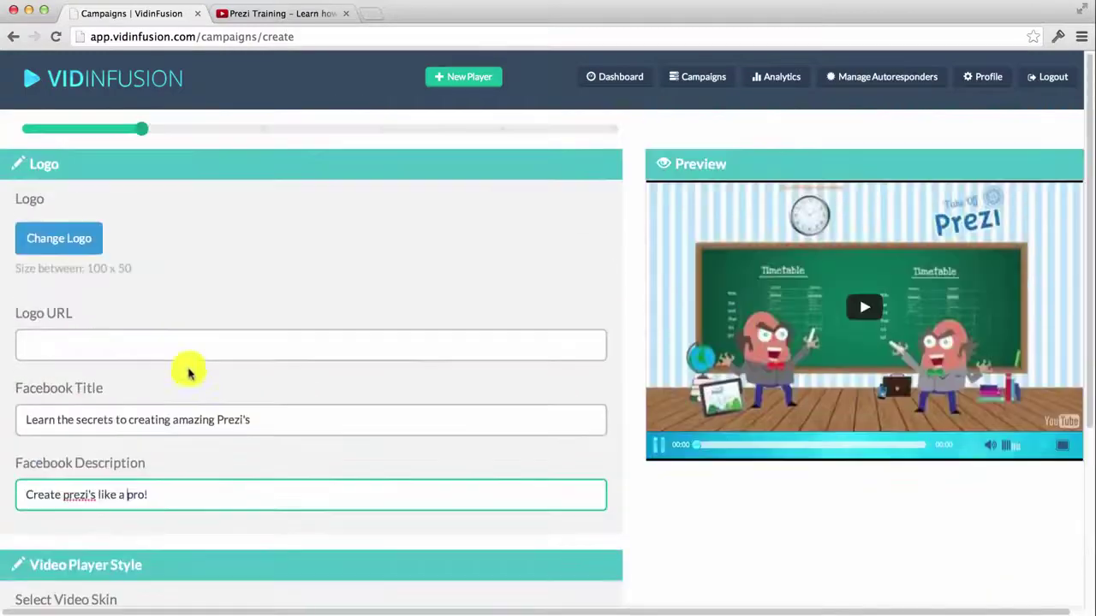
scroll(728, 347, "down", 3)
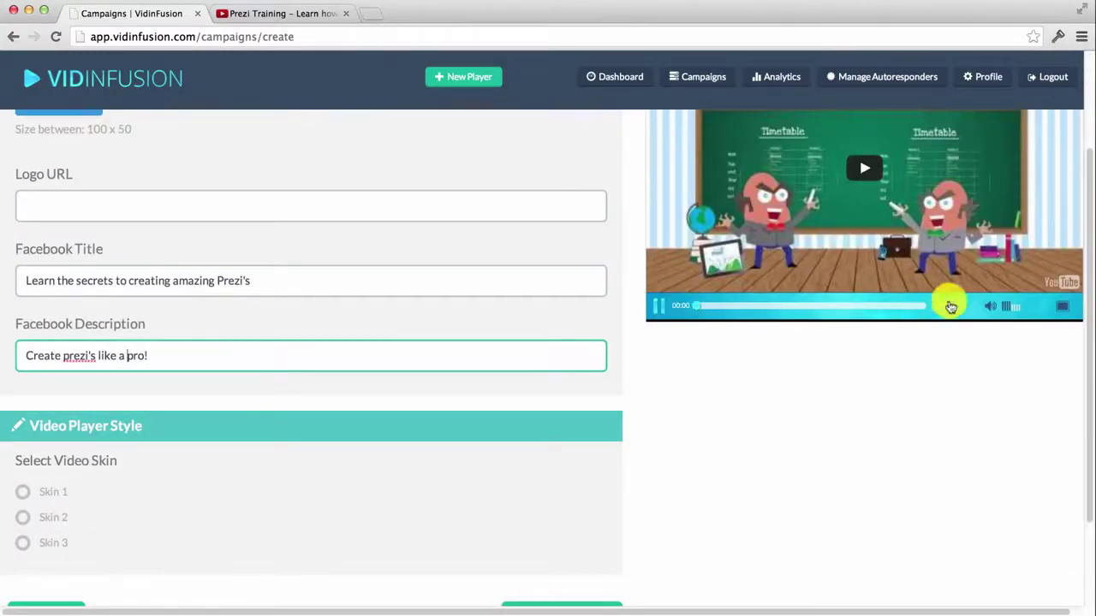
left_click(53, 492)
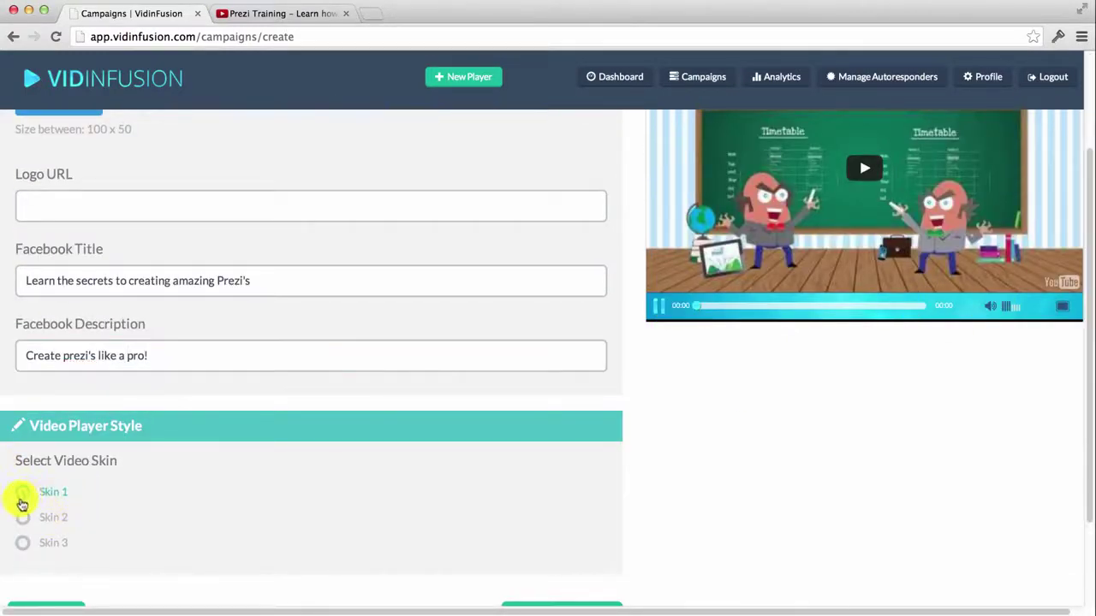
left_click(49, 519)
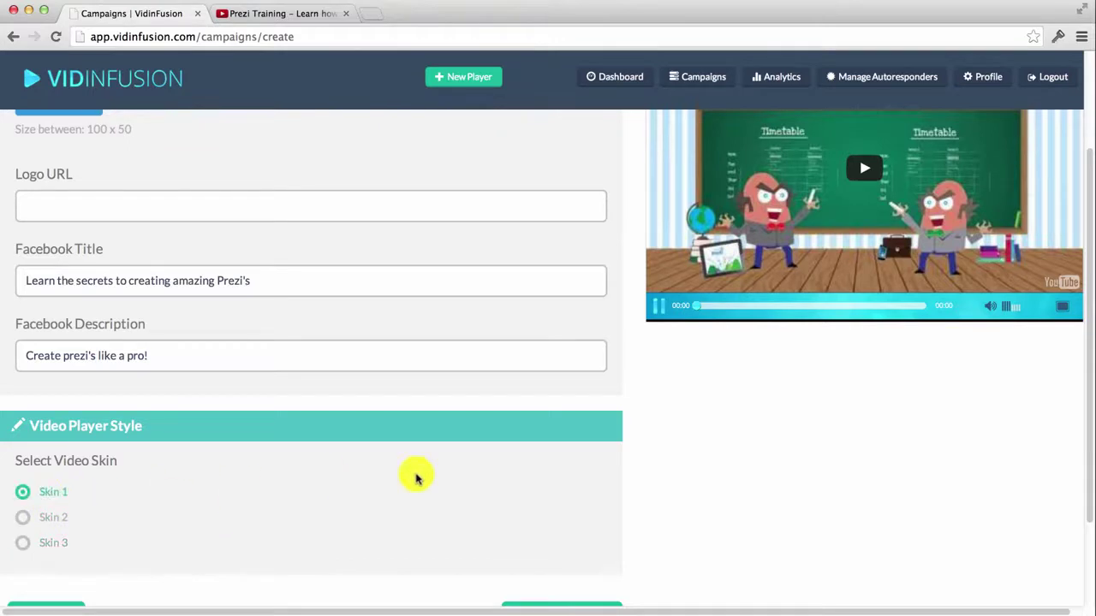
scroll(452, 457, "down", 1)
left_click(582, 582)
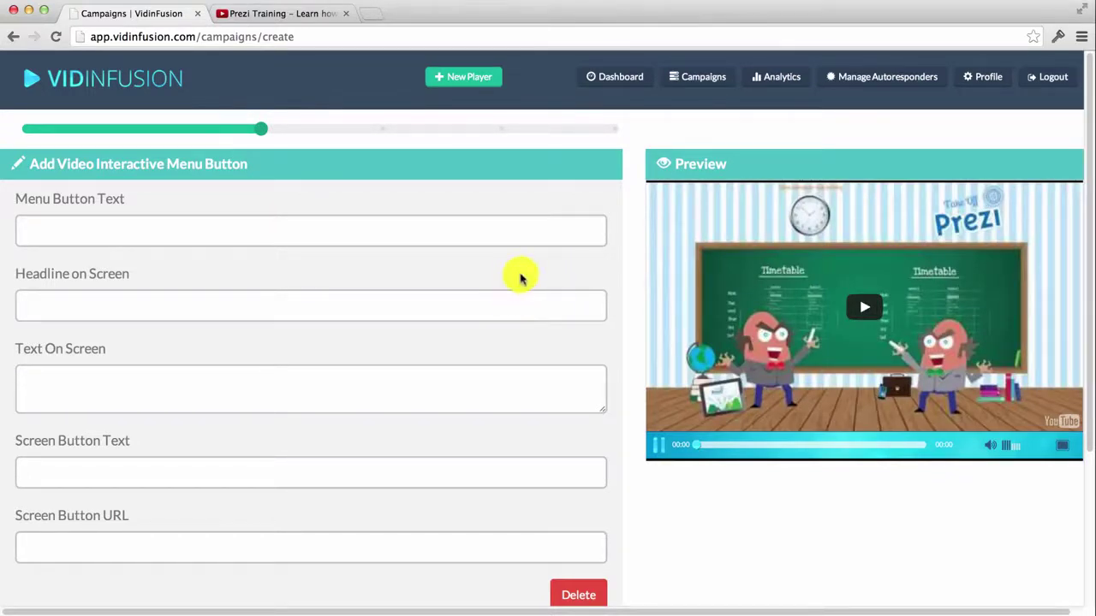
mouse_move(710, 244)
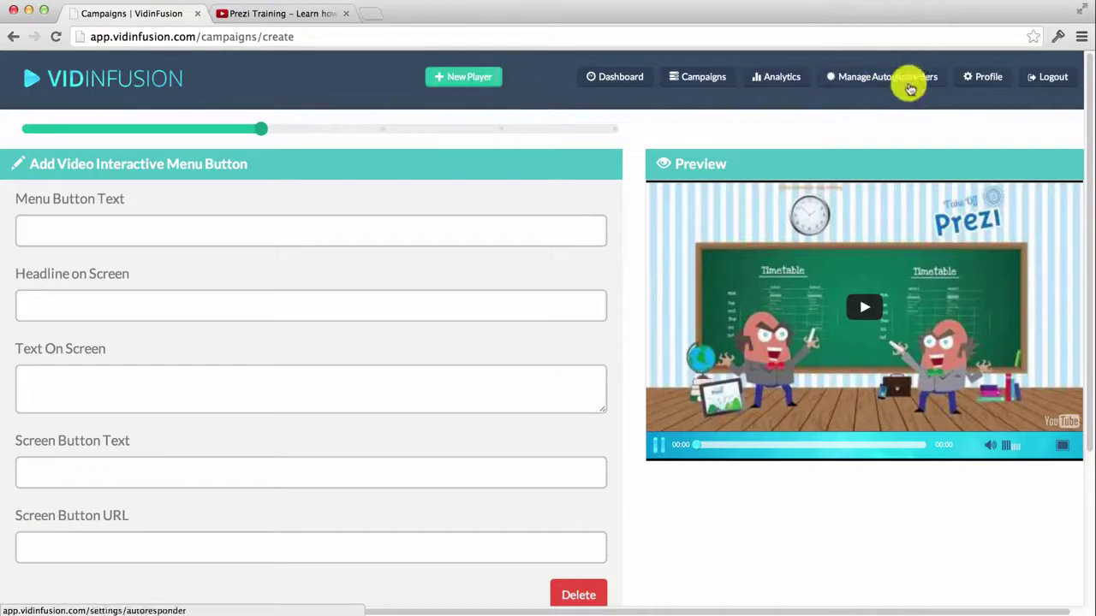
mouse_move(679, 214)
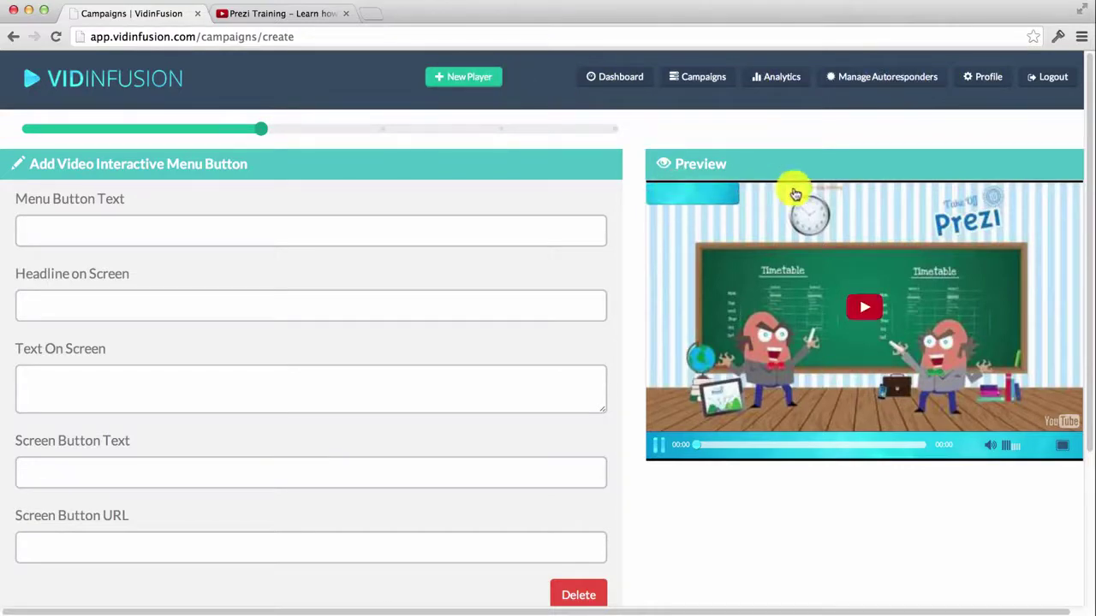
left_click(164, 222)
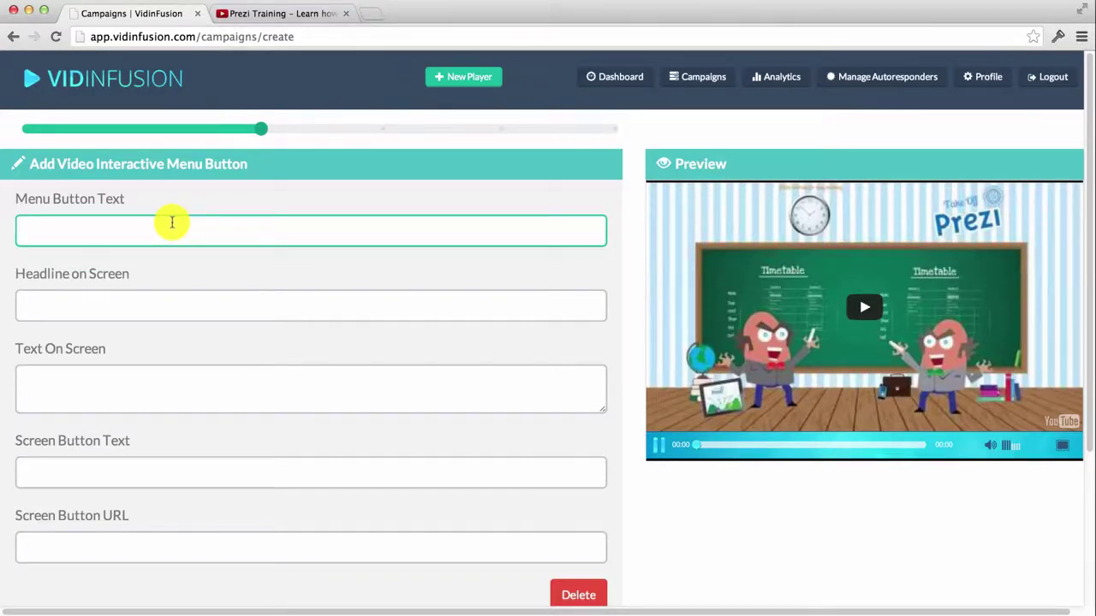
Step: Enter menu button text 'Buy Now!' and headline 'Get Instant Access Now!', fixing the Access typo
type("Buy Now!")
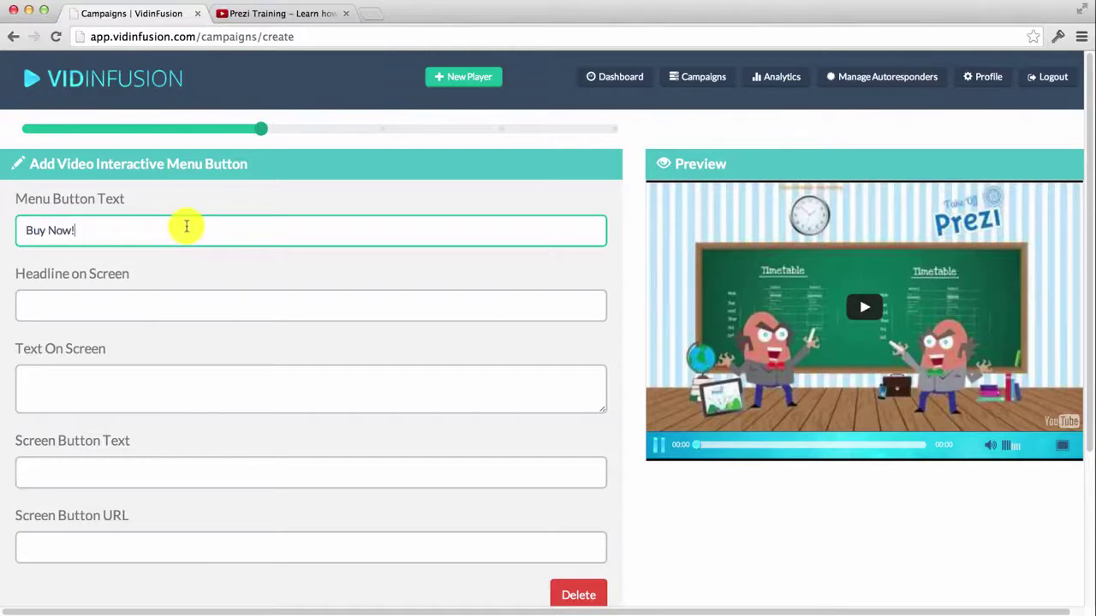
left_click(152, 308)
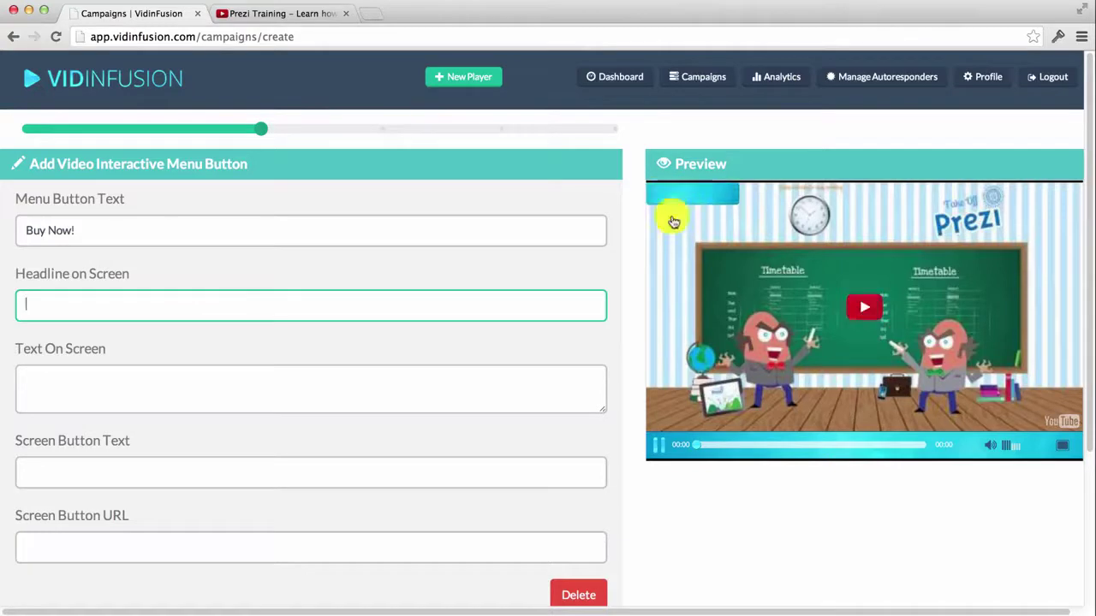
type("Get Instant Access Now!")
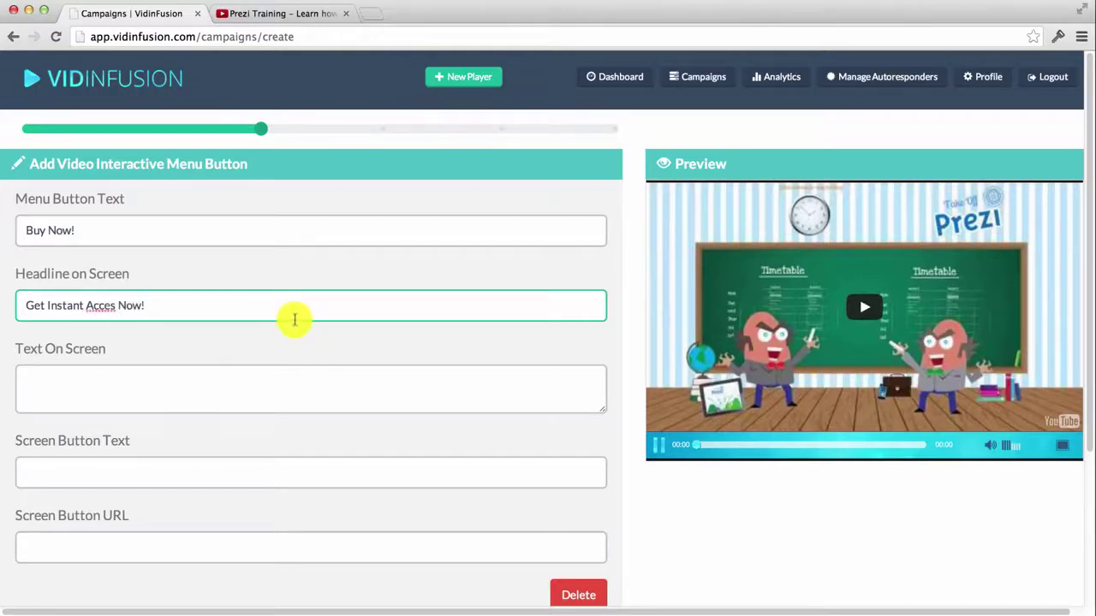
left_click(111, 308)
type("s")
left_click(172, 394)
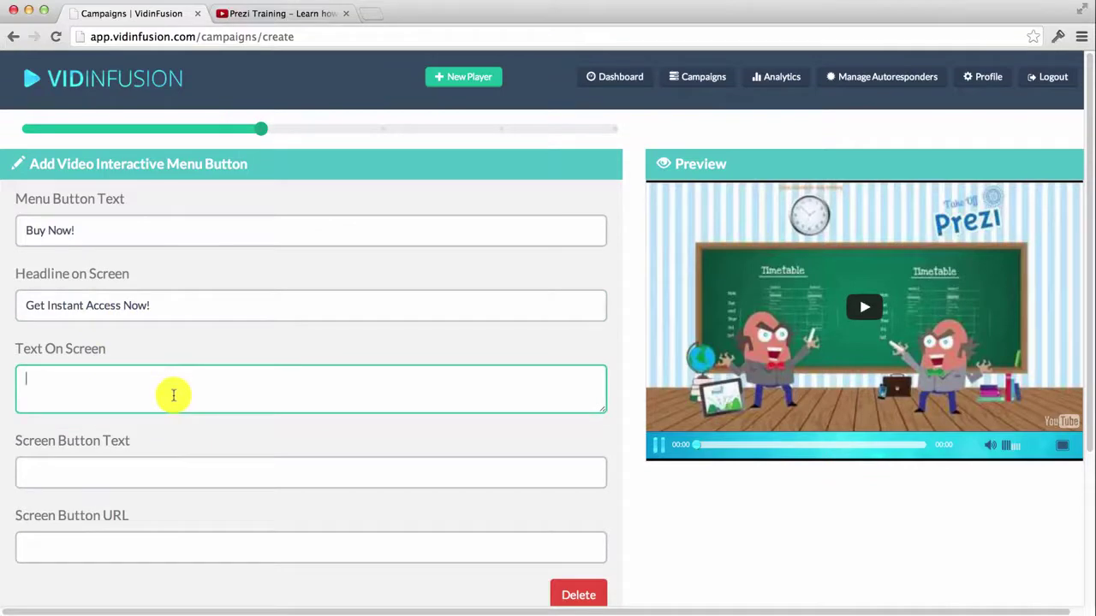
type("Get instant access to my 5 star udemy course Prezi Genius by clicking on the button below! You will also receive a 50% discount through this link!")
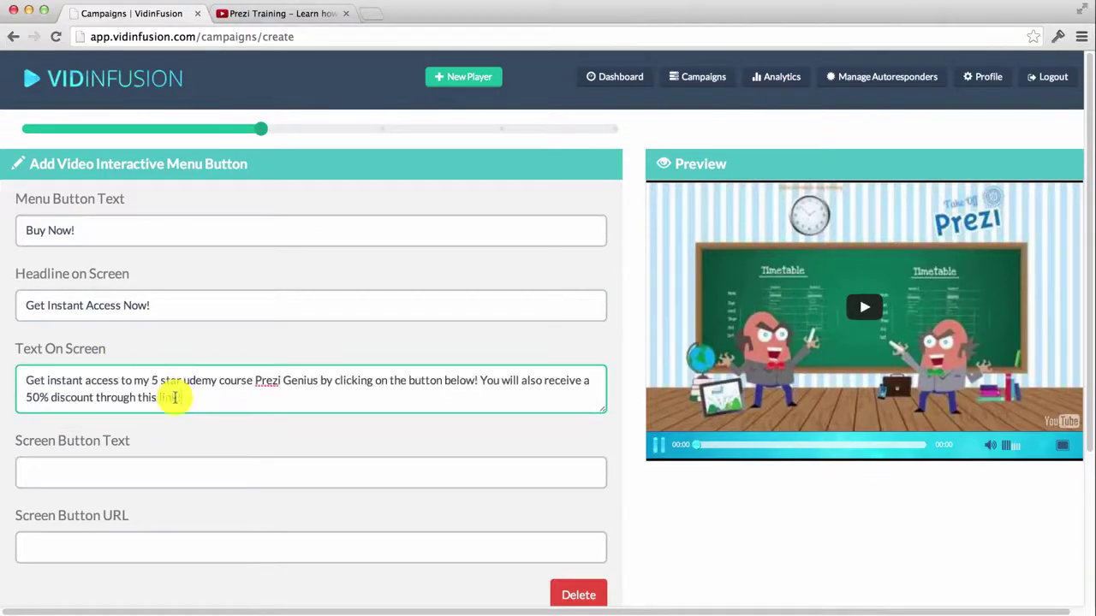
left_click(129, 472)
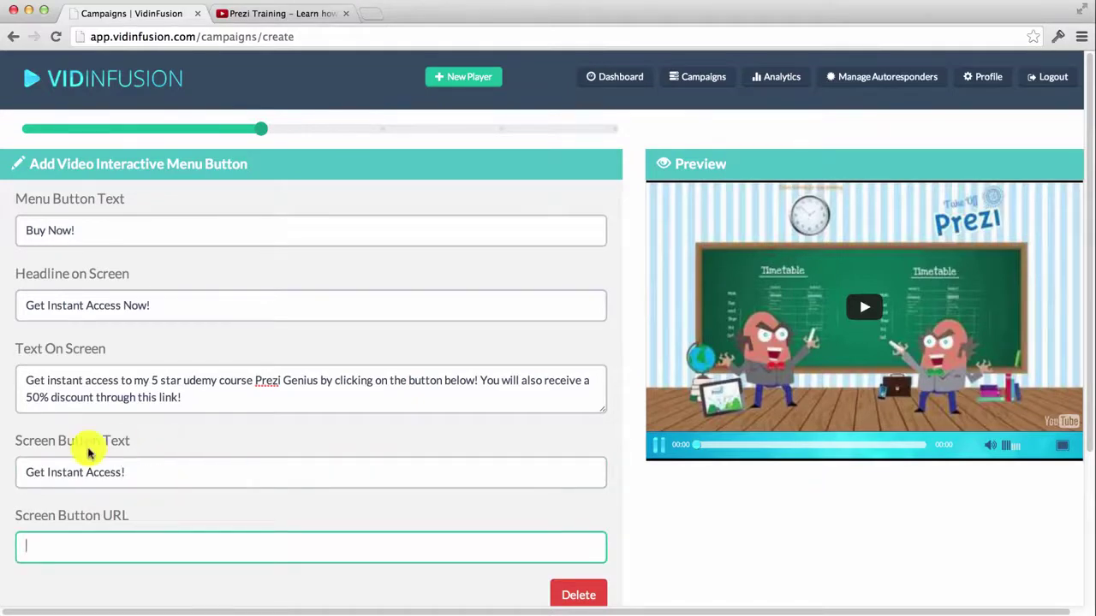
scroll(101, 514, "down", 1)
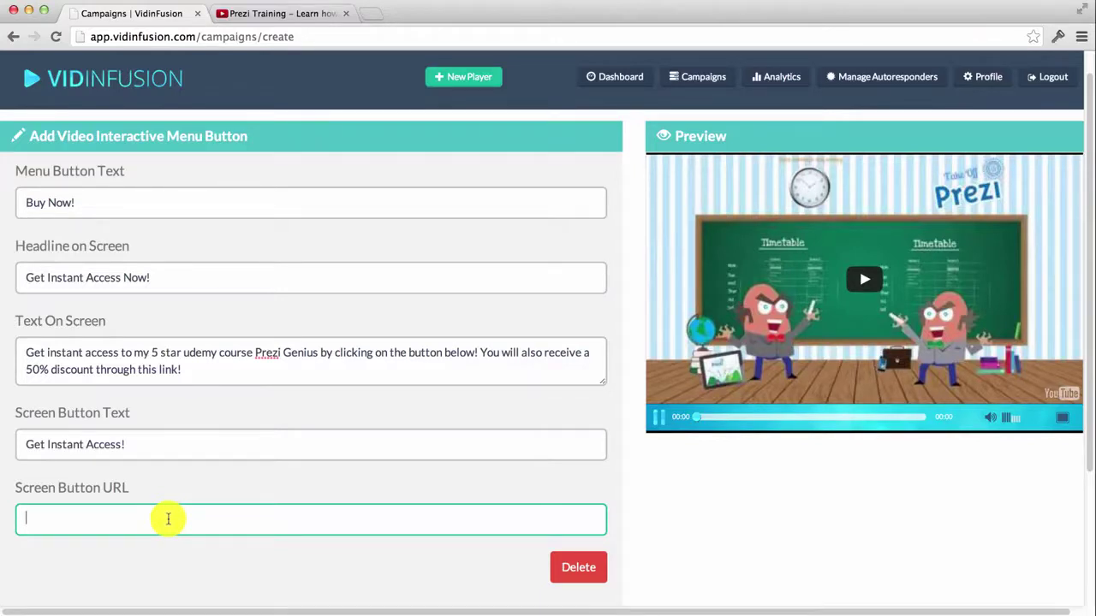
type("http://www.vidinfusion.om")
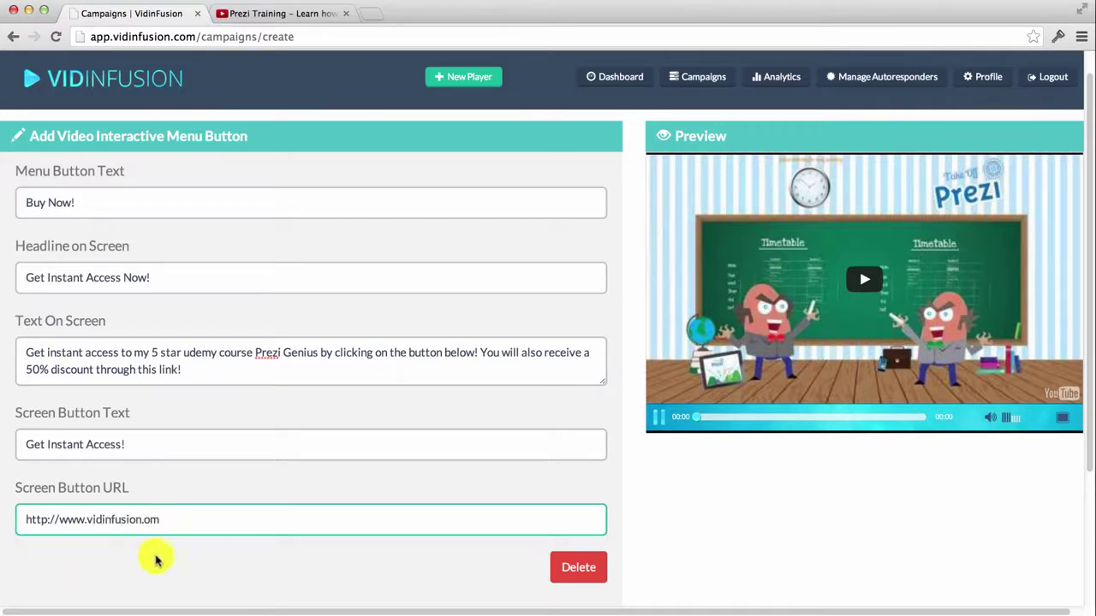
left_click(144, 519)
type("c")
scroll(389, 462, "down", 2)
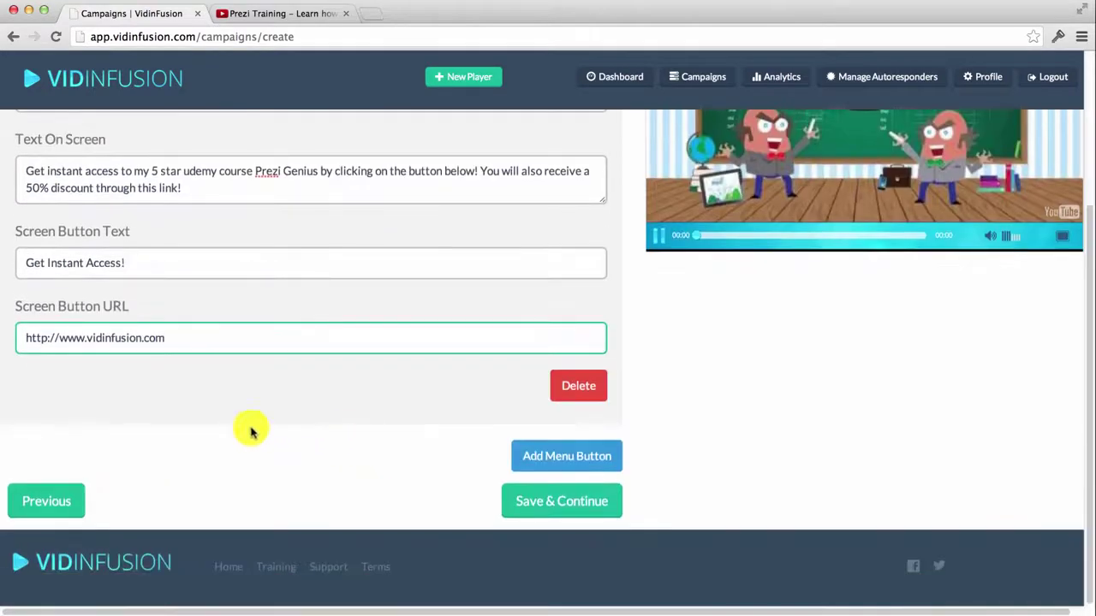
Step: Add a second menu button 'Contact Us' with headline 'Get In Touch Today!'
left_click(578, 461)
scroll(462, 342, "down", 3)
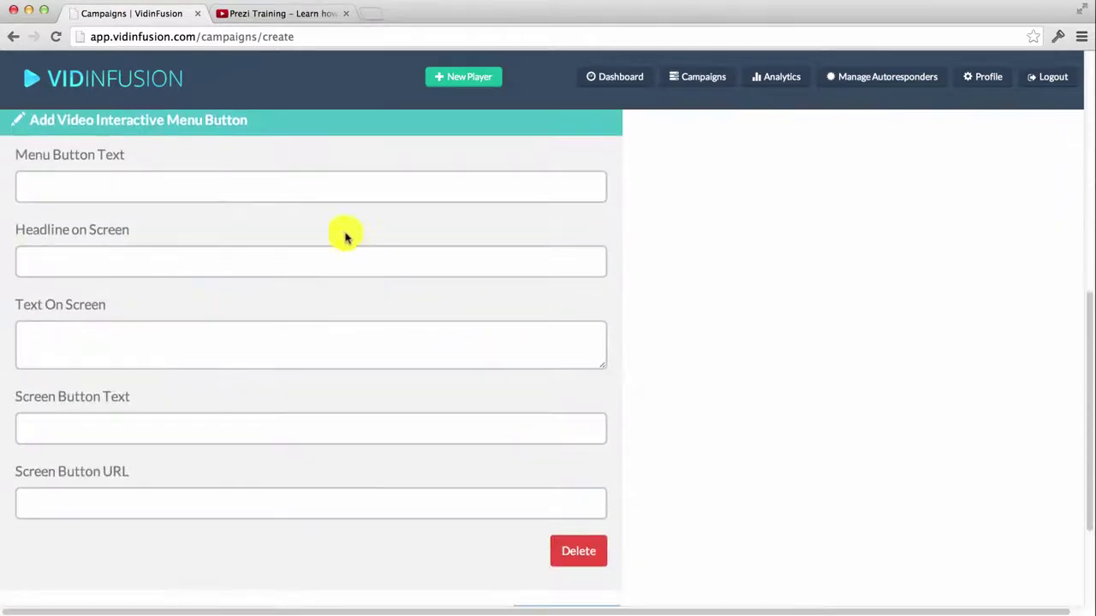
left_click(245, 182)
scroll(255, 182, "up", 1)
scroll(255, 183, "up", 1)
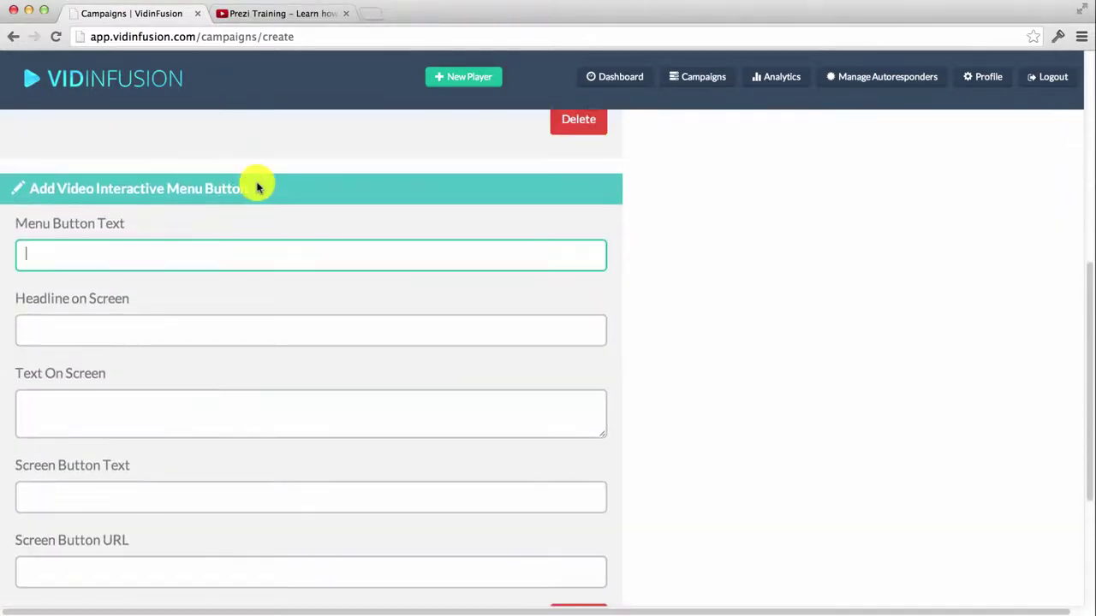
scroll(257, 185, "down", 1)
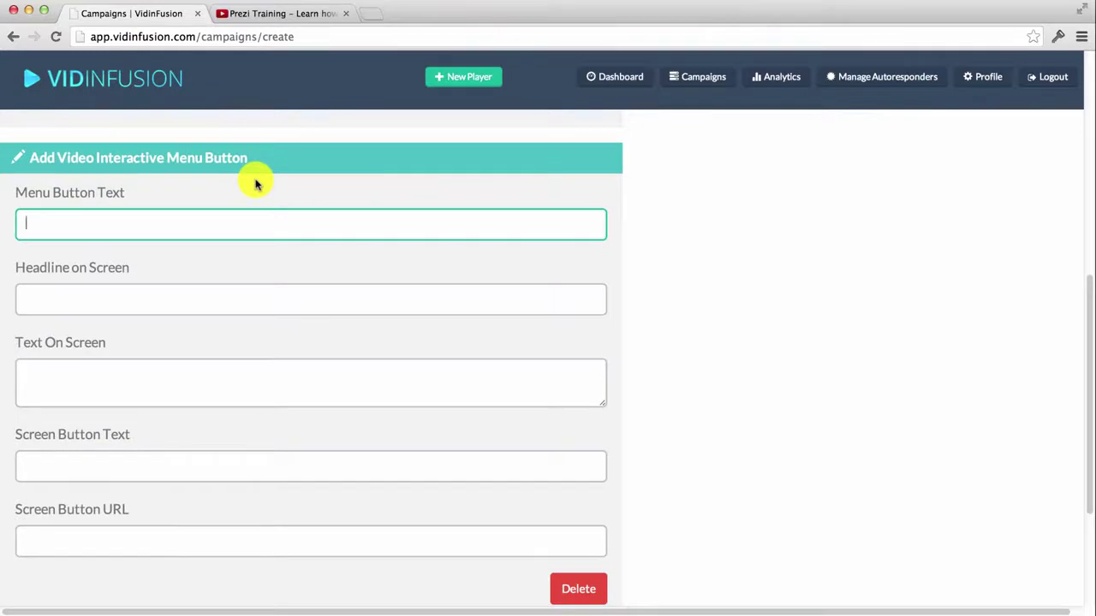
scroll(250, 183, "down", 1)
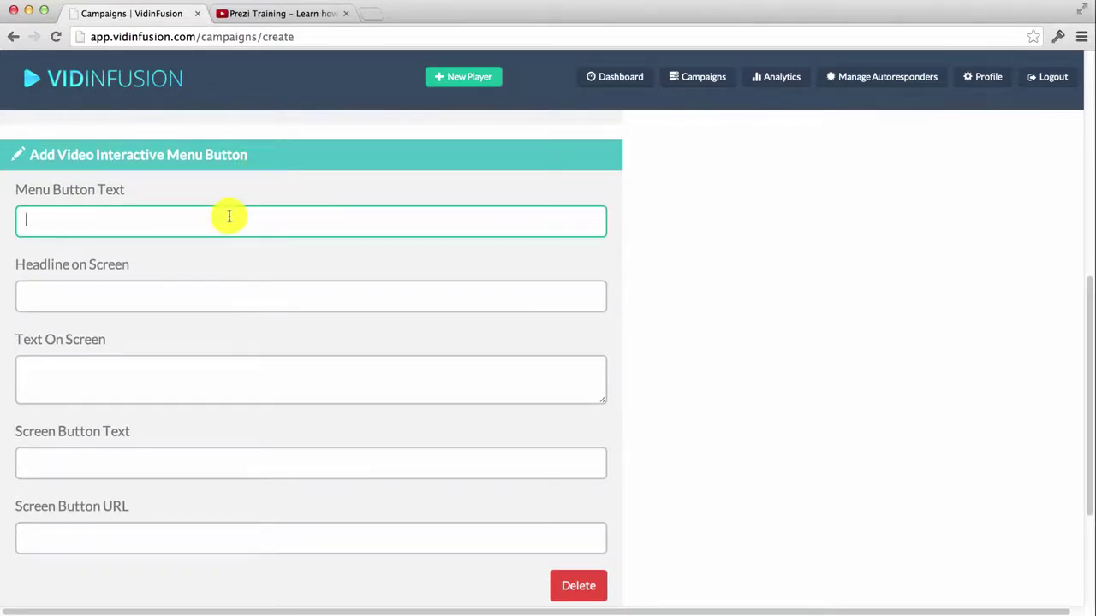
type("Conta")
type("c")
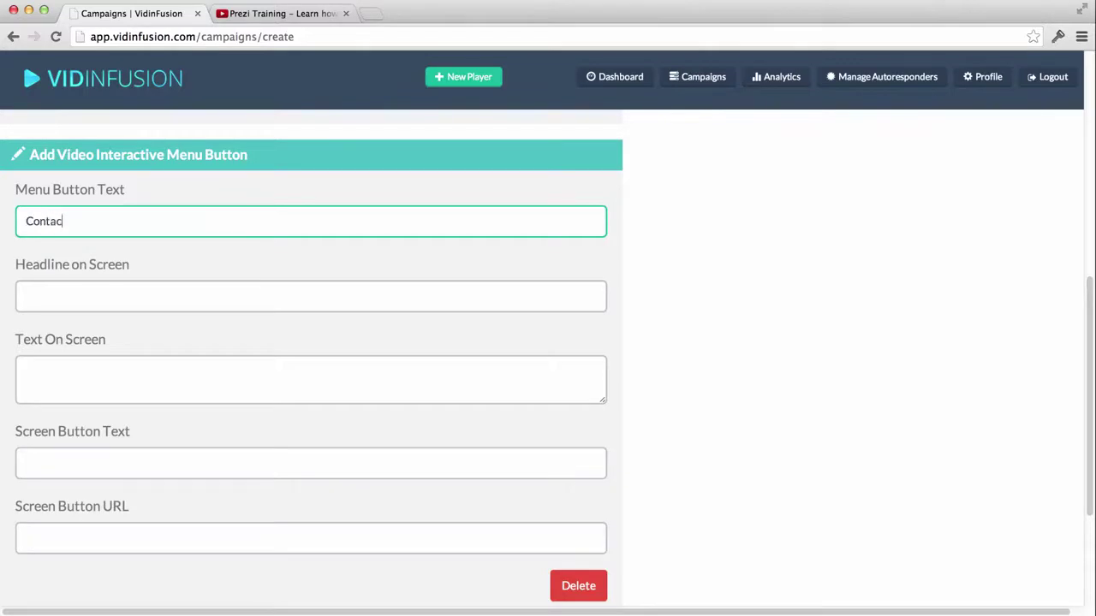
type("t Us")
left_click(193, 297)
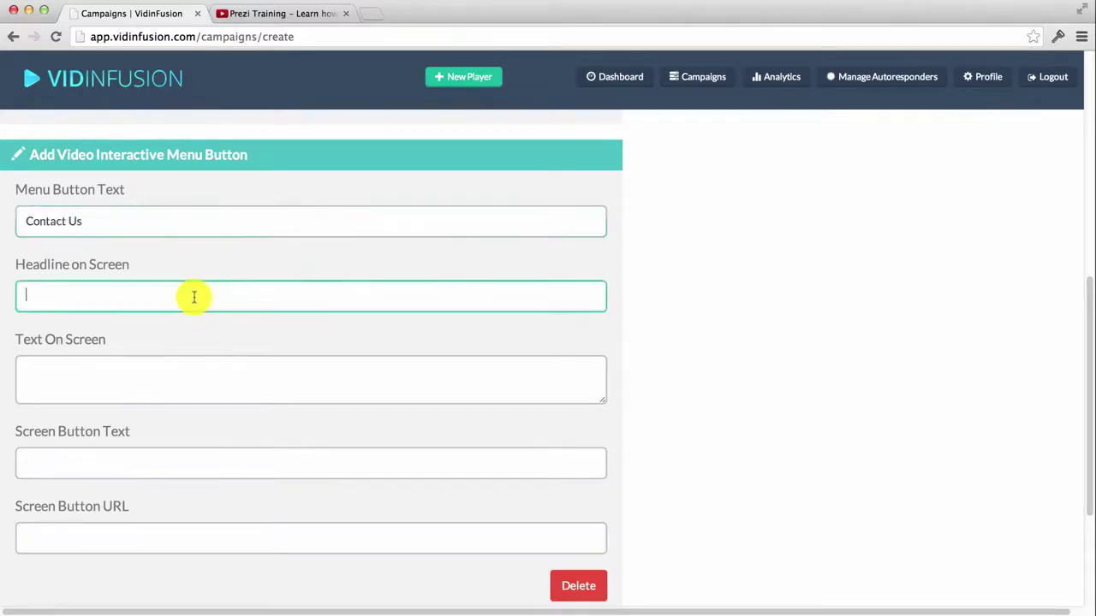
type("Get In")
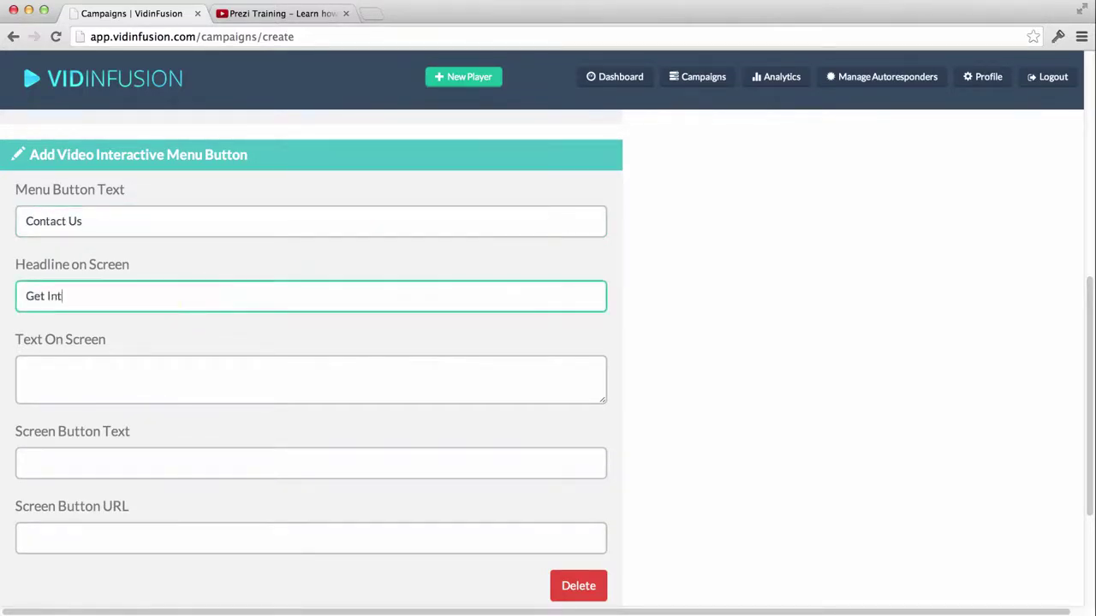
type(" Touch Today!")
Step: Fill the on-screen text with the phone, email and website contact details
key("Tab")
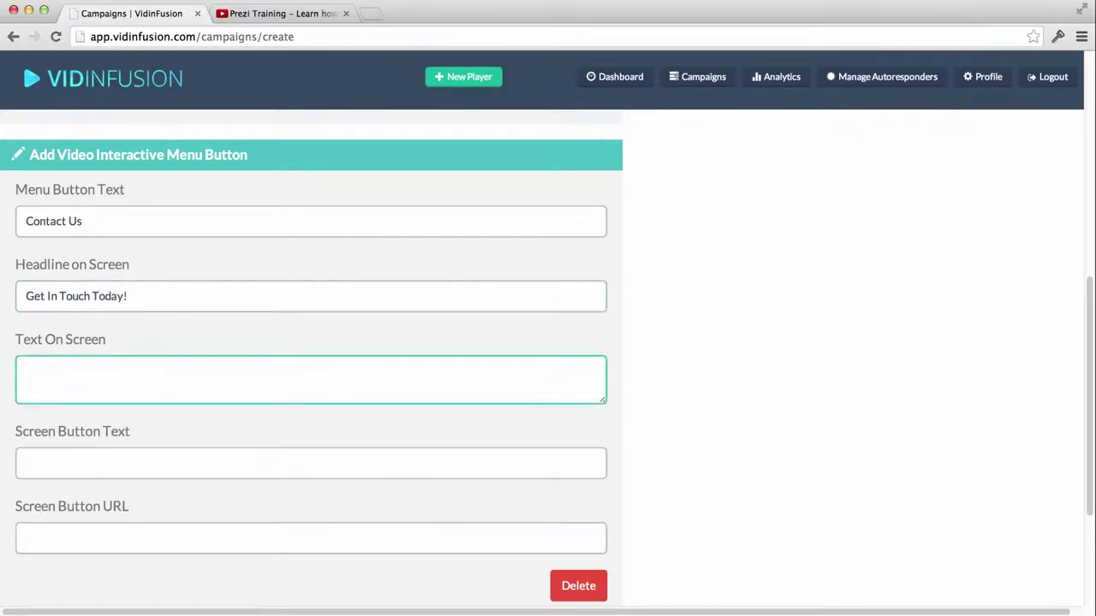
type("Phone:")
key("super+v")
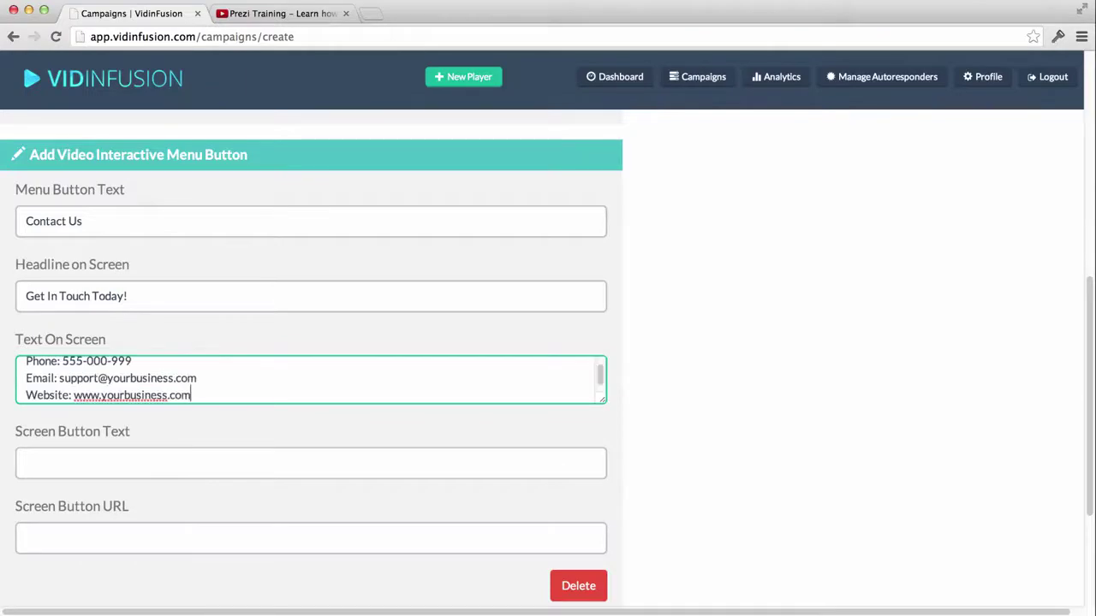
scroll(137, 343, "up", 1)
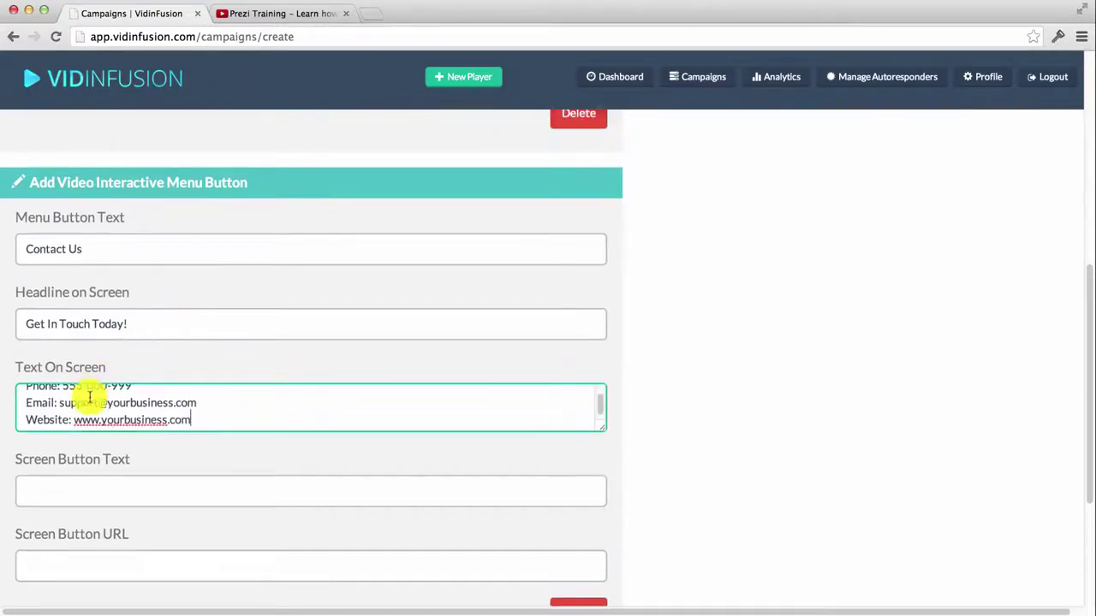
Step: Label the screen button 'Visit Our Website' and start typing its vidinfusion URL
left_click(90, 488)
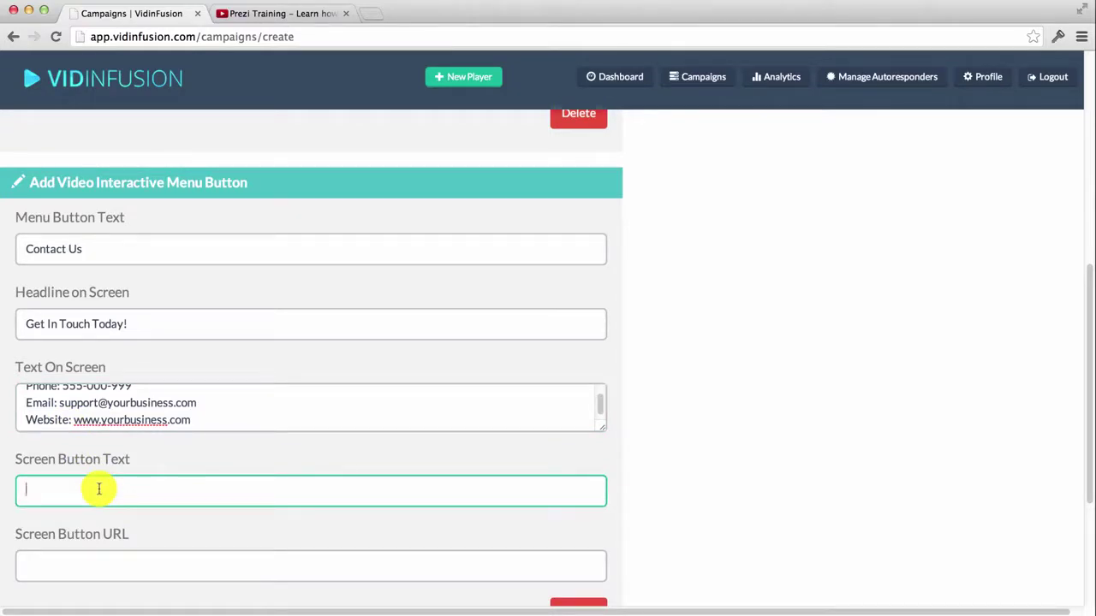
type("Visit O")
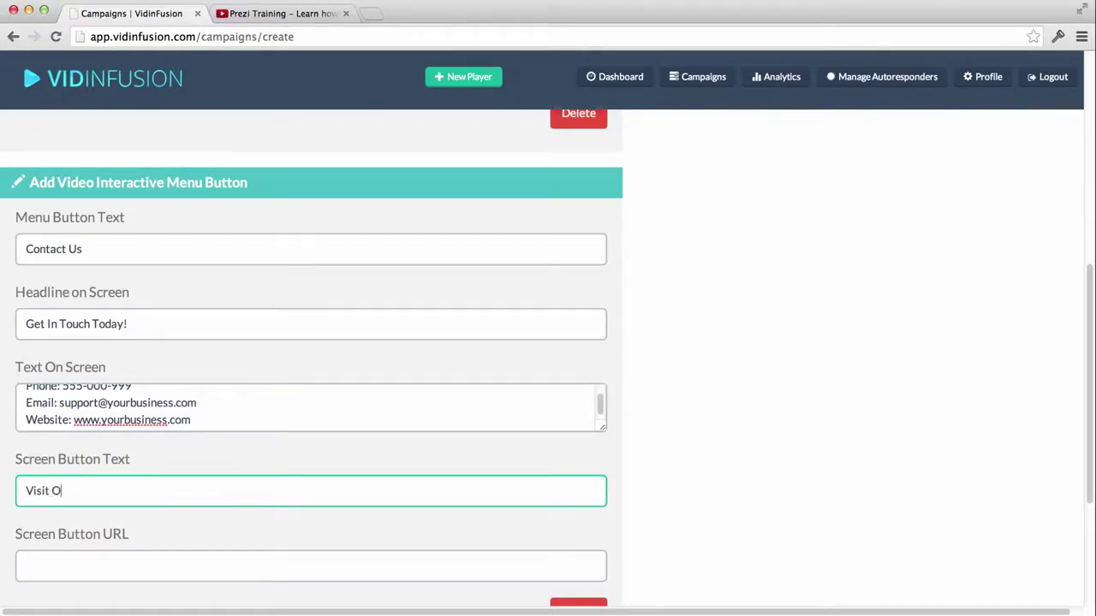
type("ur Website")
key("Tab")
type("https://www.youtube.com/watch?v=JkbaRRHotI8")
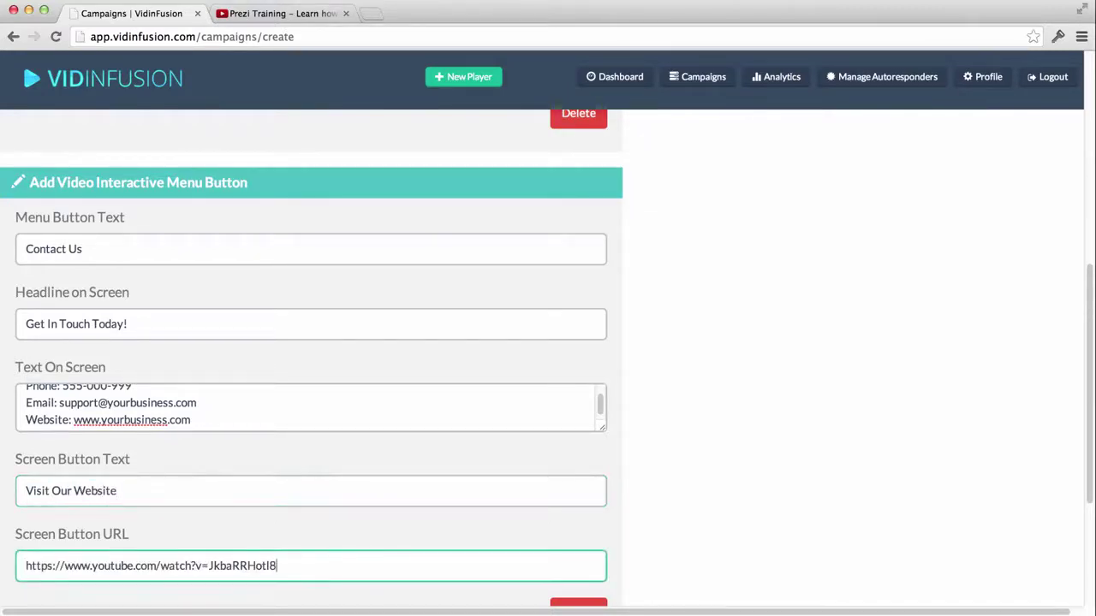
key("super+a")
key("BackSpace")
type("http")
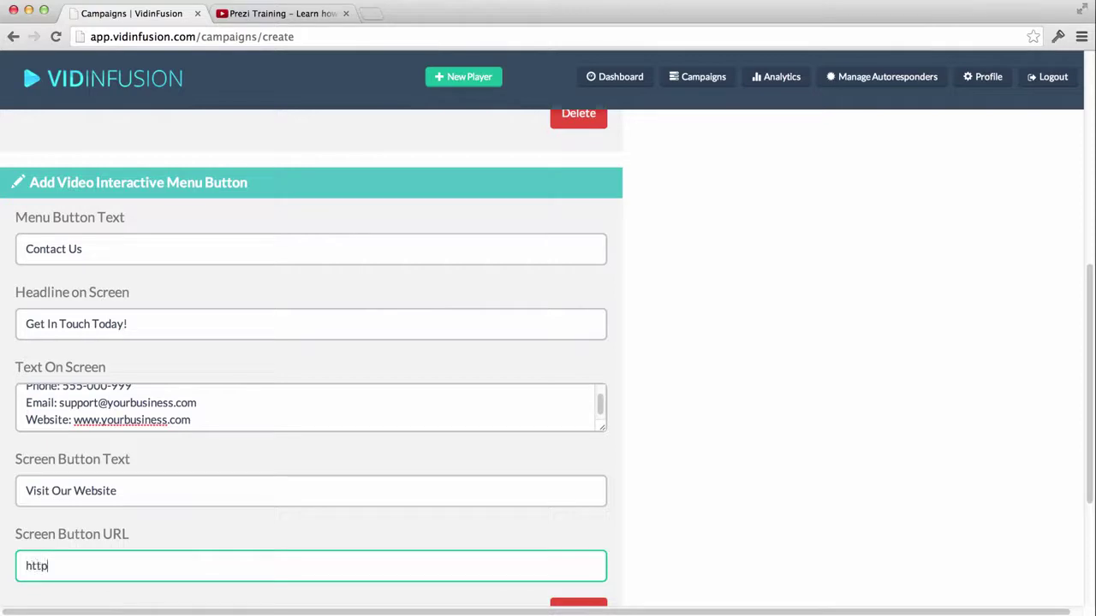